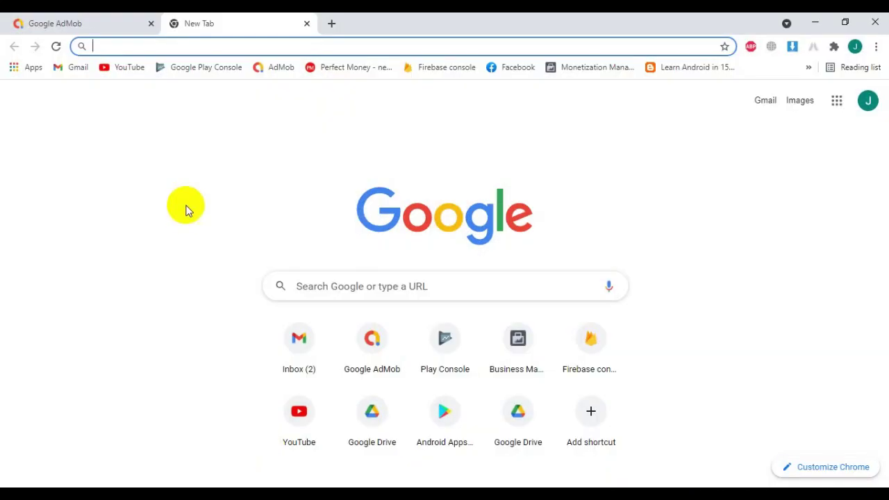
Return to the AdMob tab showing the Mediation Groups list
{"action": "left_click", "coordinate": [73, 27]}
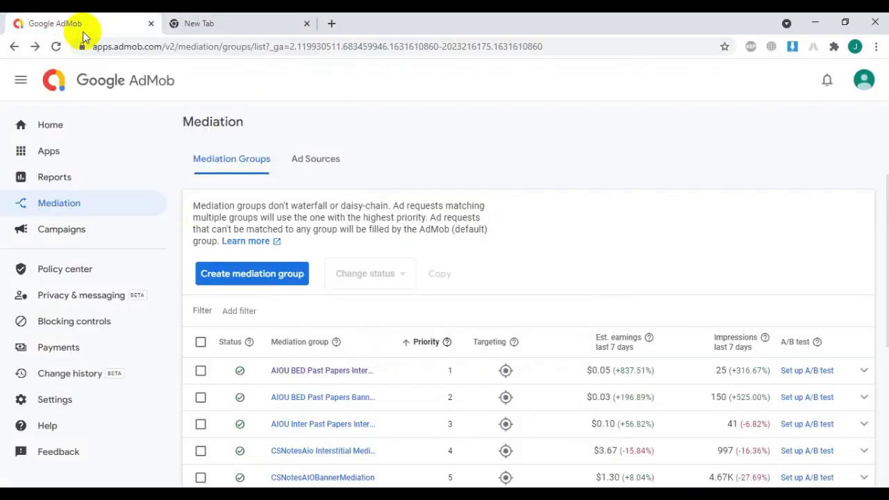
{"action": "left_click", "coordinate": [193, 21]}
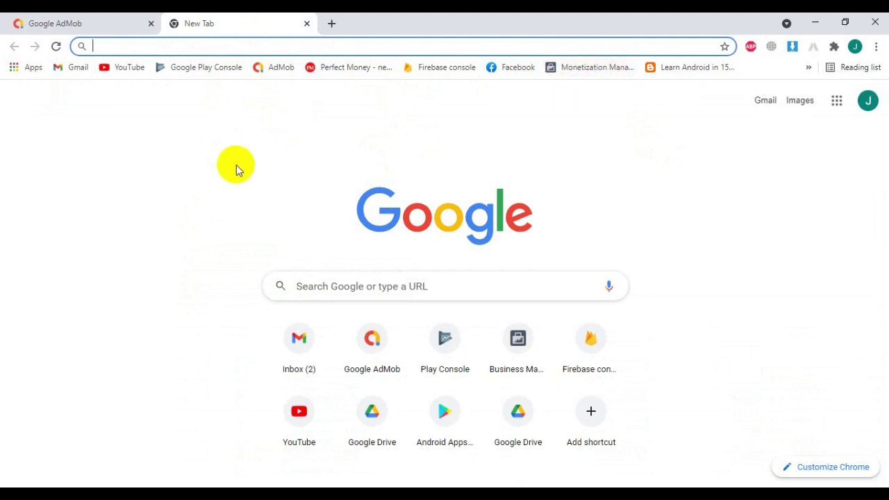
{"action": "left_click", "coordinate": [89, 27]}
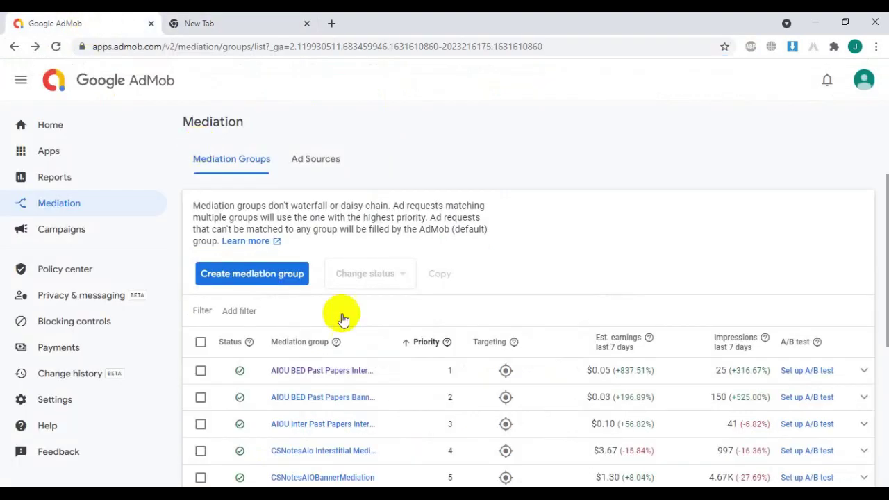
Start a new mediation group with the Banner format for Android
{"action": "left_click", "coordinate": [270, 285]}
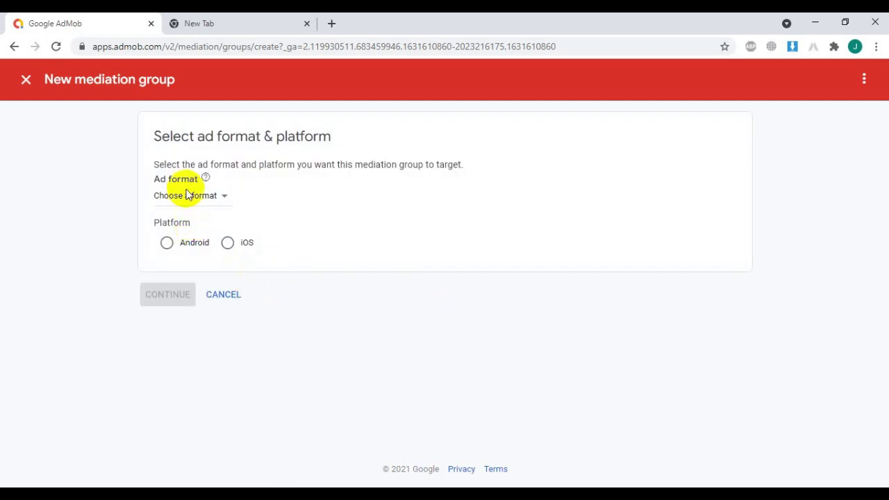
{"action": "left_click", "coordinate": [198, 200]}
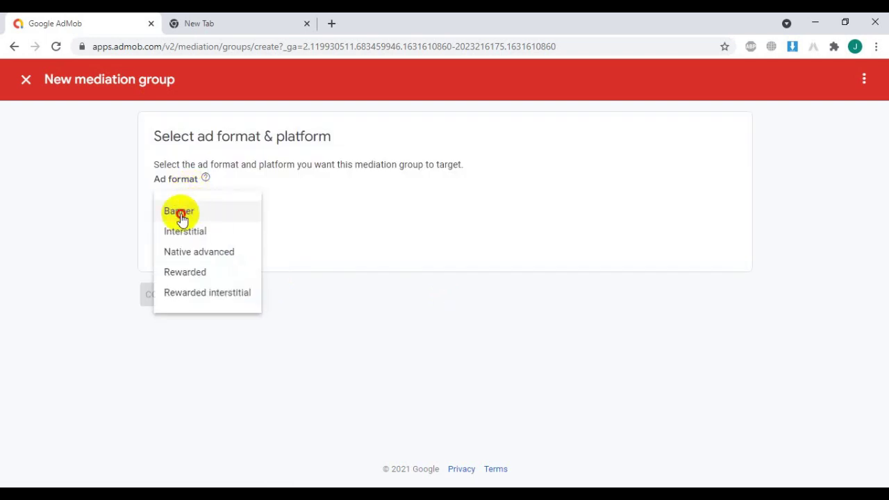
{"action": "left_click", "coordinate": [181, 211]}
{"action": "left_click", "coordinate": [176, 299]}
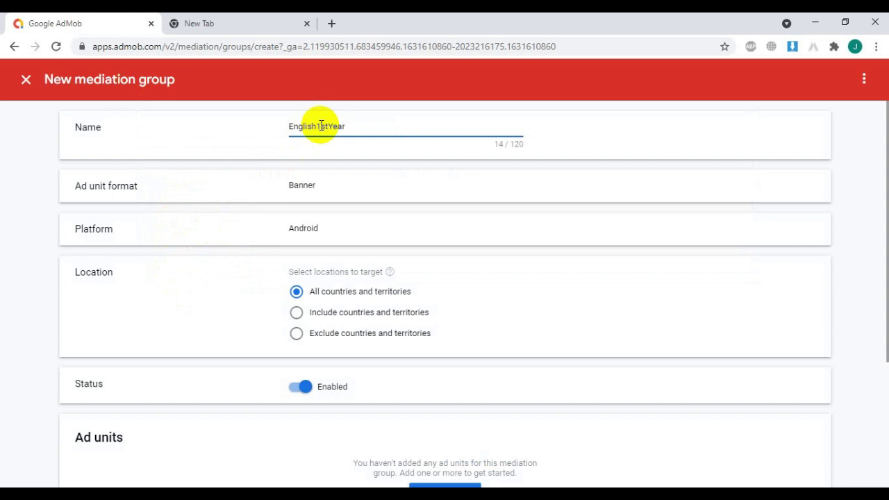
Add the English 1st Year Keybook (english1styearbanner) ad unit to the English1stYear group
{"action": "scroll", "coordinate": [334, 278], "scroll_direction": "down", "scroll_amount": 3}
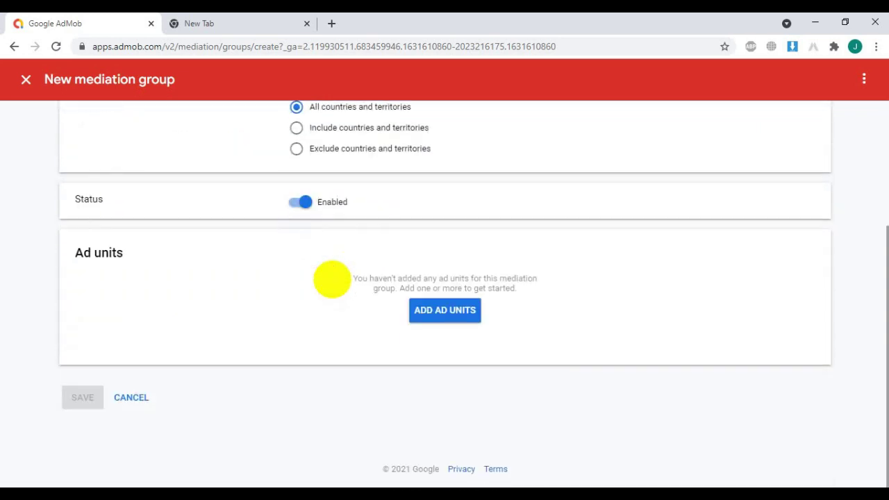
{"action": "left_click", "coordinate": [458, 314]}
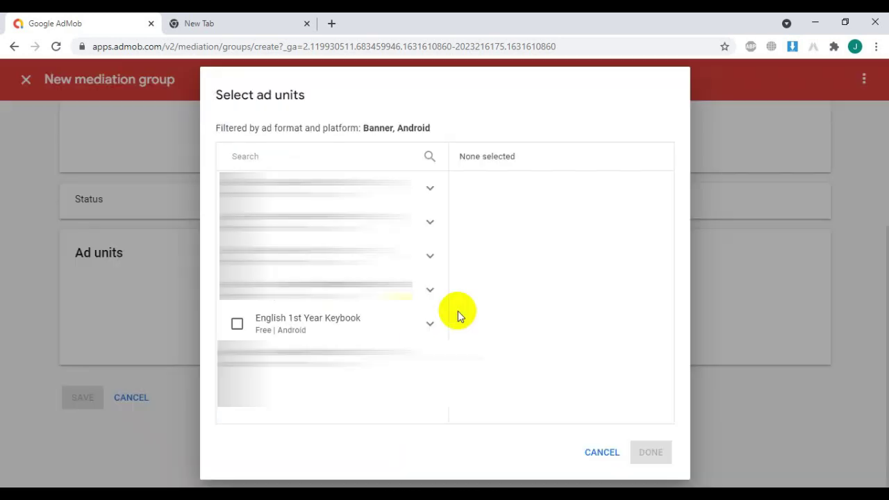
{"action": "left_click", "coordinate": [237, 324]}
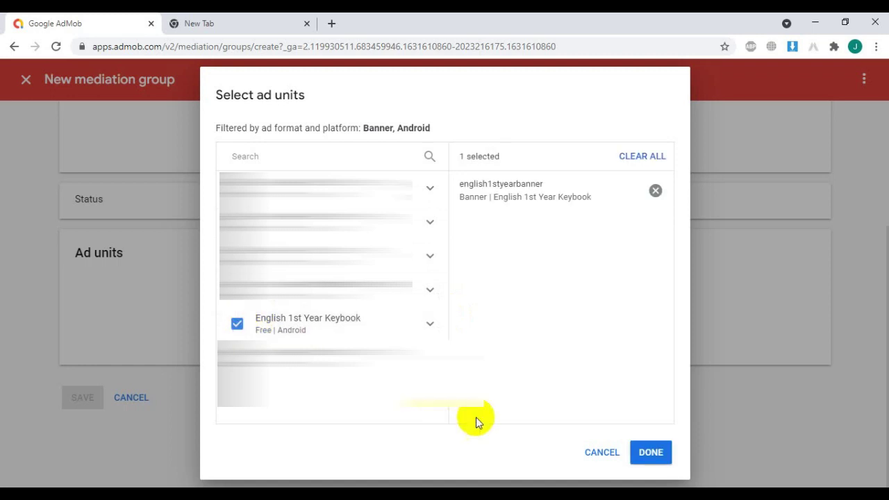
{"action": "left_click", "coordinate": [651, 453]}
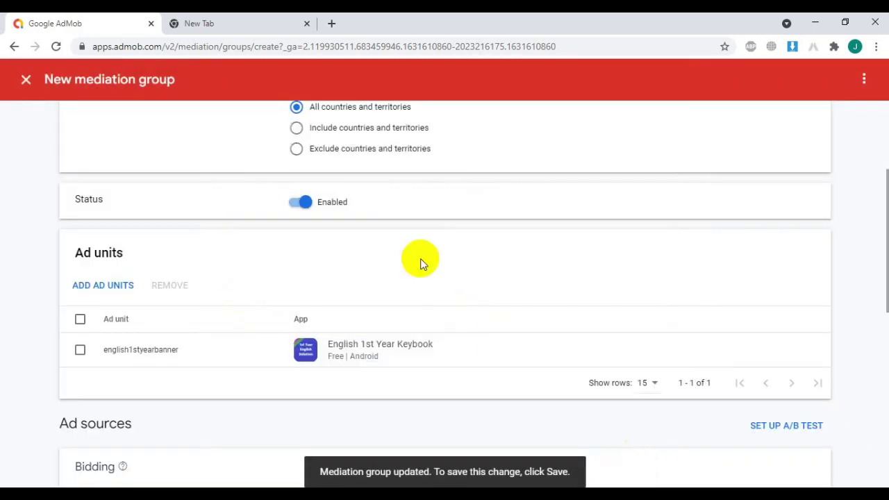
{"action": "scroll", "coordinate": [420, 260], "scroll_direction": "down", "scroll_amount": 5}
Select Facebook Audience Network as a bidding ad source, then switch to the blank new tab
{"action": "left_click", "coordinate": [109, 207]}
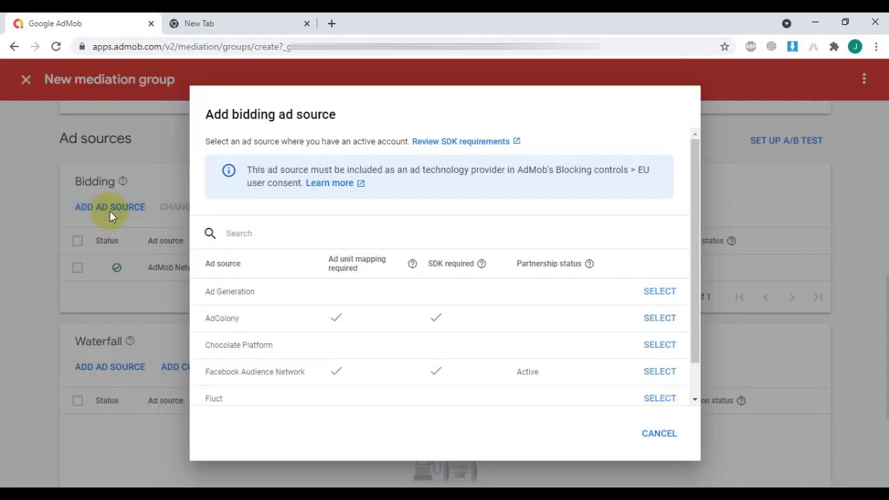
{"action": "left_click", "coordinate": [694, 375]}
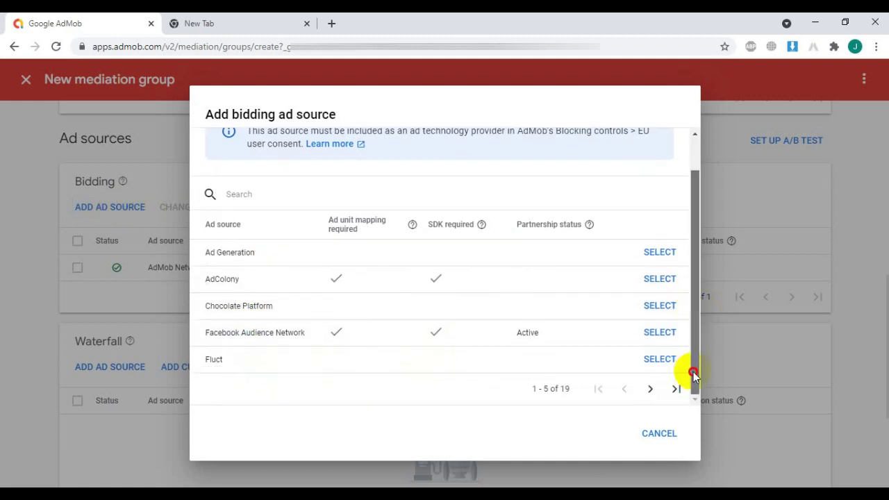
{"action": "scroll", "coordinate": [694, 379], "scroll_direction": "up", "scroll_amount": 1}
{"action": "scroll", "coordinate": [691, 407], "scroll_direction": "down", "scroll_amount": 1}
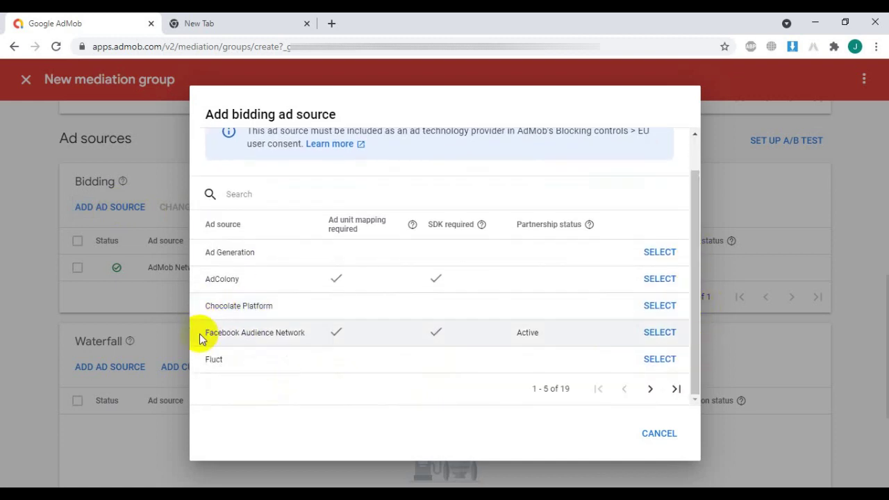
{"action": "left_click", "coordinate": [663, 334]}
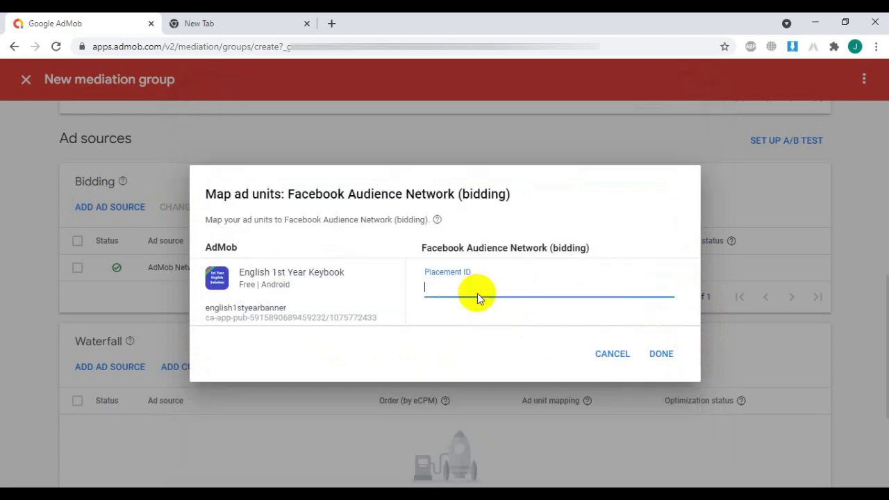
{"action": "left_click", "coordinate": [250, 19]}
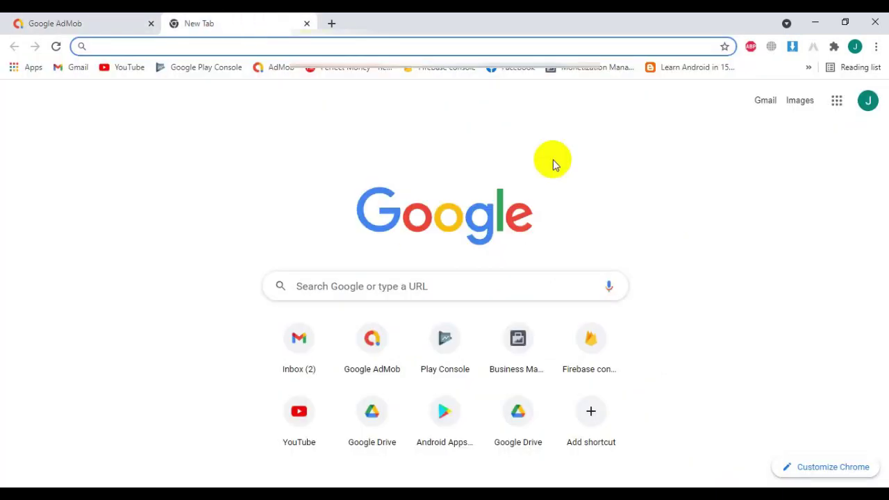
Copy the bannerad placement ID from Monetization Manager's First Android App Ad Space
{"action": "left_click", "coordinate": [603, 66]}
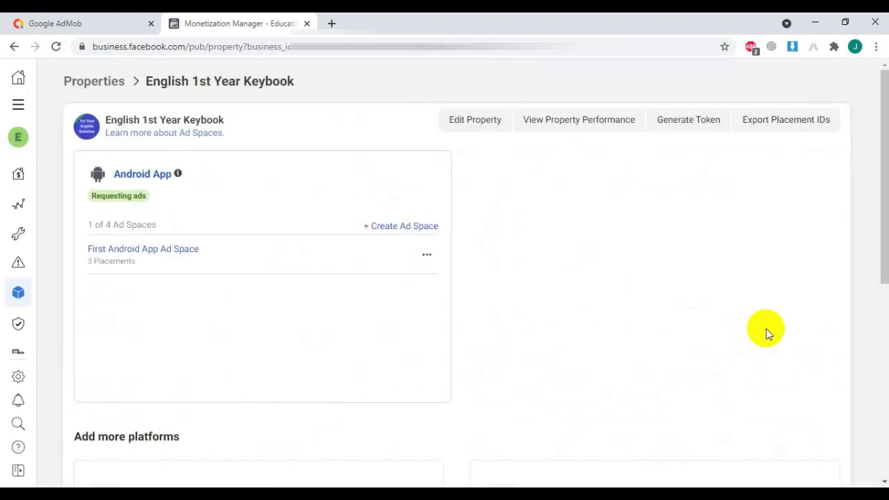
{"action": "left_click", "coordinate": [150, 251]}
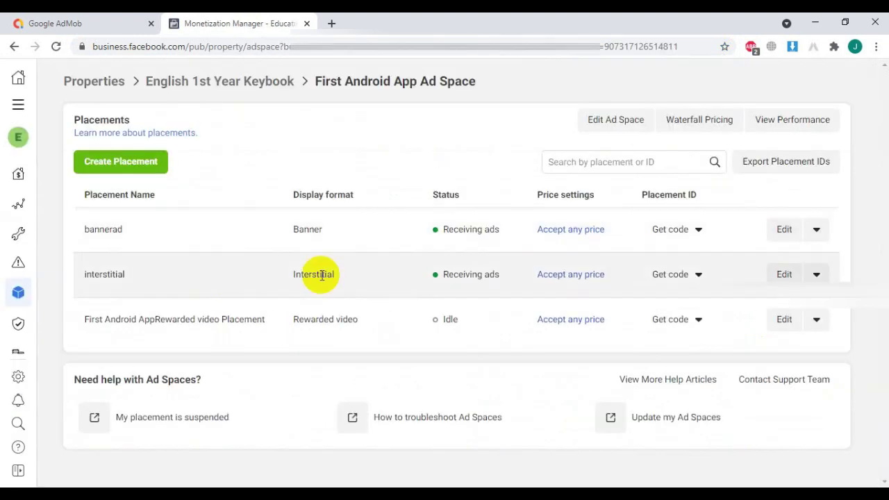
{"action": "left_click", "coordinate": [700, 232]}
{"action": "left_click", "coordinate": [674, 274]}
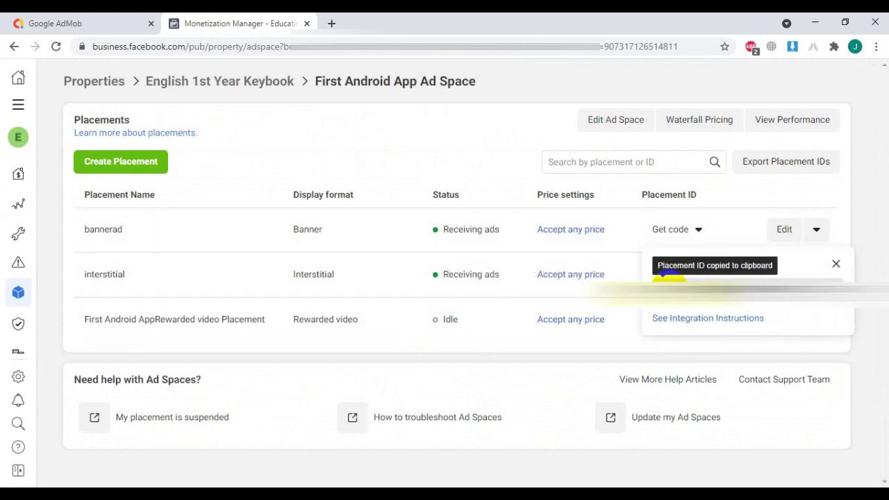
{"action": "left_click", "coordinate": [89, 23]}
Paste the bannerad placement ID, save the banner group, and start another mediation group
{"action": "left_click", "coordinate": [460, 285]}
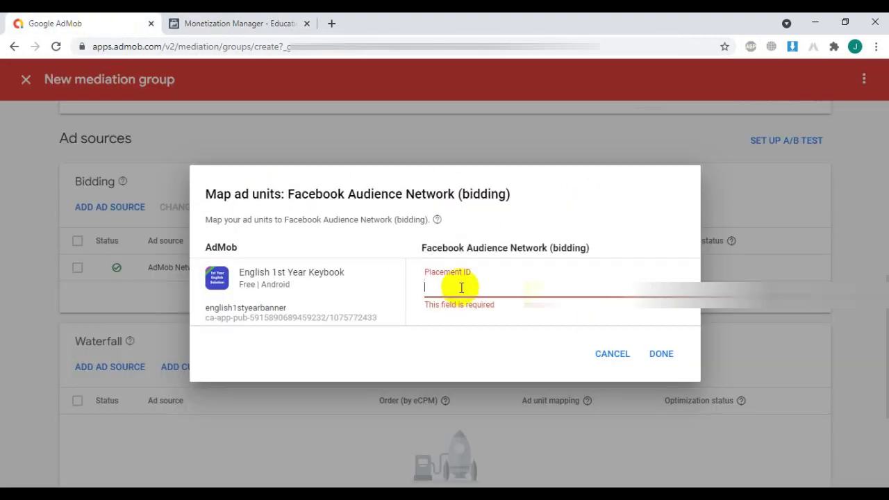
{"action": "key", "text": "ctrl+v"}
{"action": "left_click", "coordinate": [663, 356]}
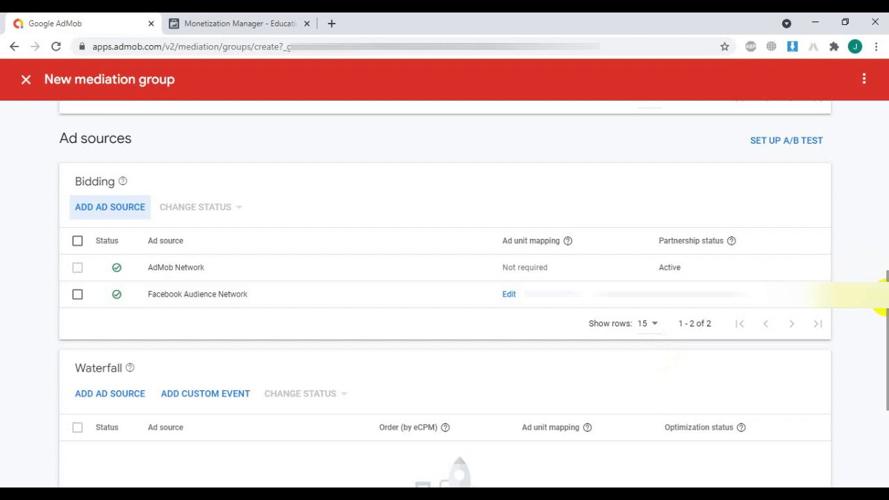
{"action": "scroll", "coordinate": [884, 297], "scroll_direction": "down", "scroll_amount": 3}
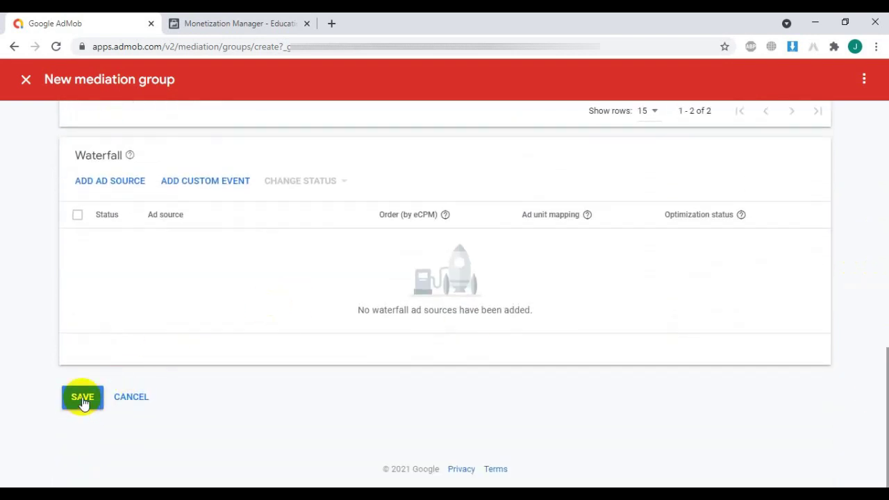
{"action": "left_click", "coordinate": [82, 402]}
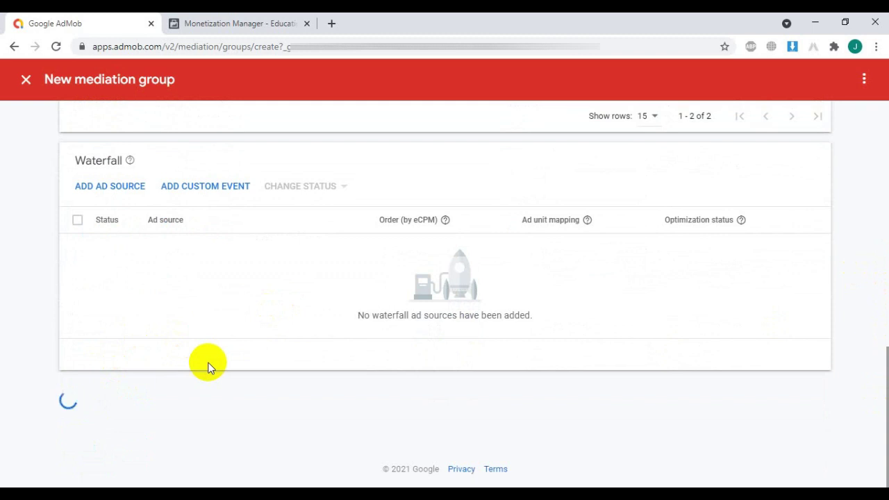
{"action": "left_click", "coordinate": [14, 47]}
{"action": "left_click", "coordinate": [278, 275]}
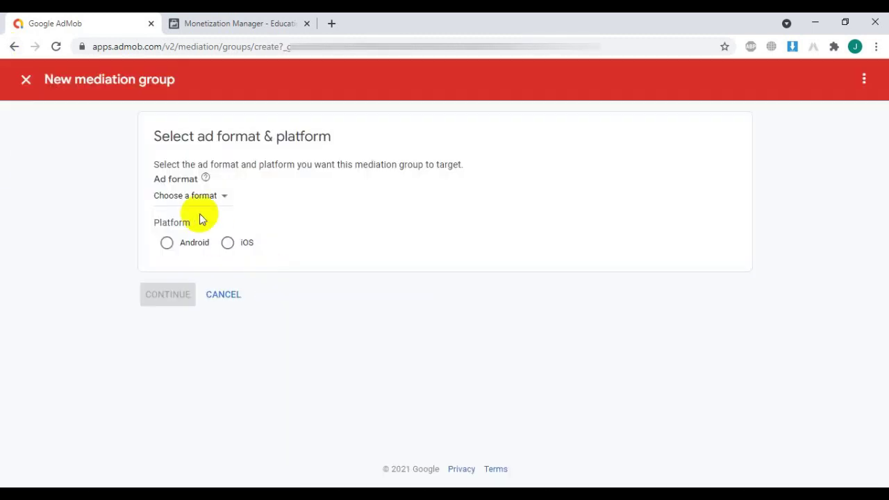
Set up an Android Interstitial mediation group named English1stYearInterstitial
{"action": "left_click", "coordinate": [197, 197]}
{"action": "left_click", "coordinate": [187, 232]}
{"action": "left_click", "coordinate": [166, 243]}
{"action": "left_click", "coordinate": [168, 294]}
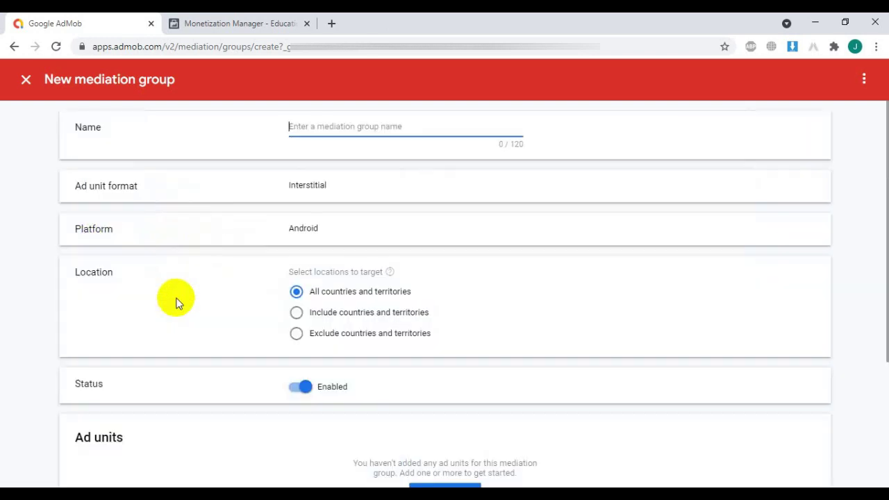
{"action": "type", "text": "English1stYe"}
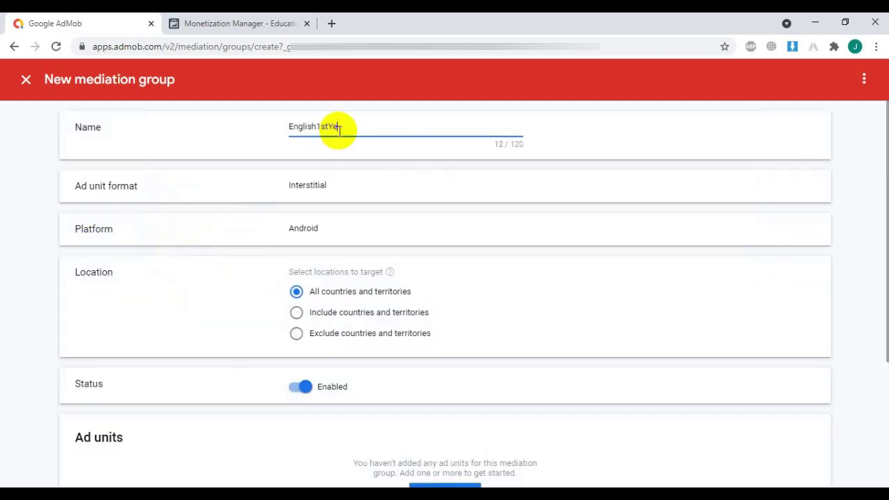
{"action": "type", "text": "arInterstitial"}
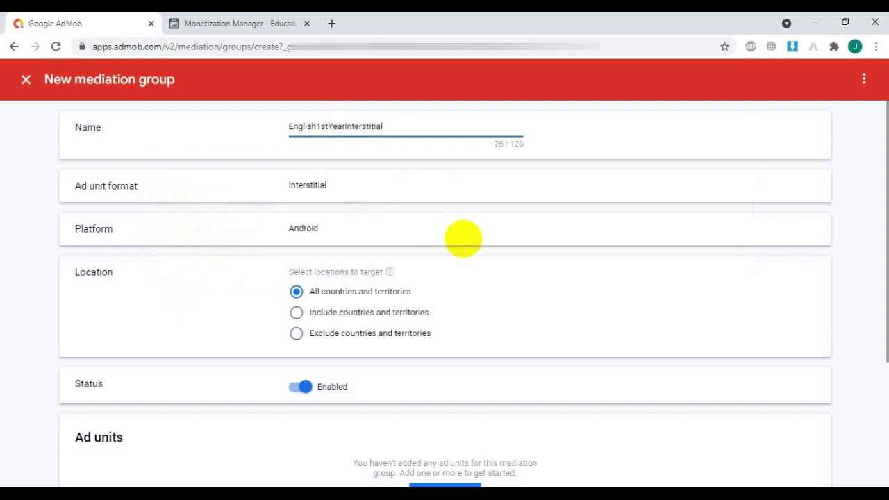
{"action": "scroll", "coordinate": [463, 238], "scroll_direction": "down", "scroll_amount": 3}
Add the English 1st Year Keybook ad unit to the interstitial group
{"action": "left_click", "coordinate": [431, 310]}
{"action": "left_click", "coordinate": [237, 325]}
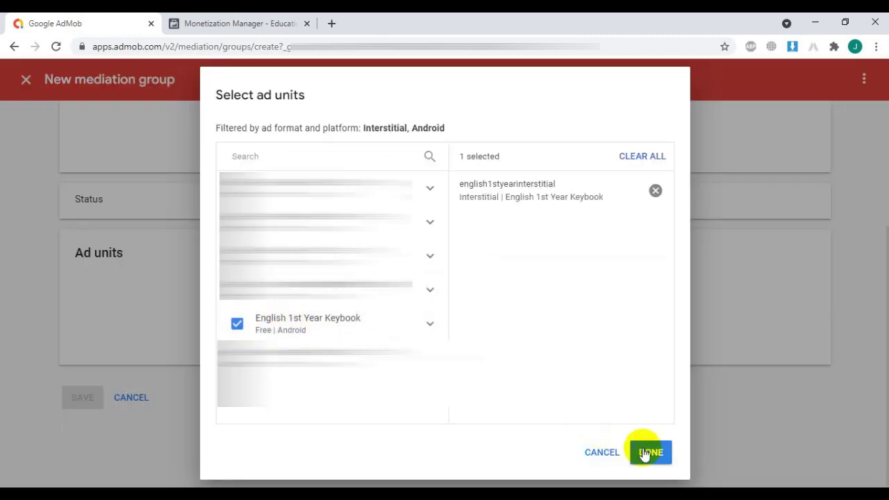
{"action": "left_click", "coordinate": [647, 451]}
{"action": "scroll", "coordinate": [449, 299], "scroll_direction": "down", "scroll_amount": 5}
{"action": "scroll", "coordinate": [176, 155], "scroll_direction": "up", "scroll_amount": 1}
{"action": "scroll", "coordinate": [177, 155], "scroll_direction": "up", "scroll_amount": 1}
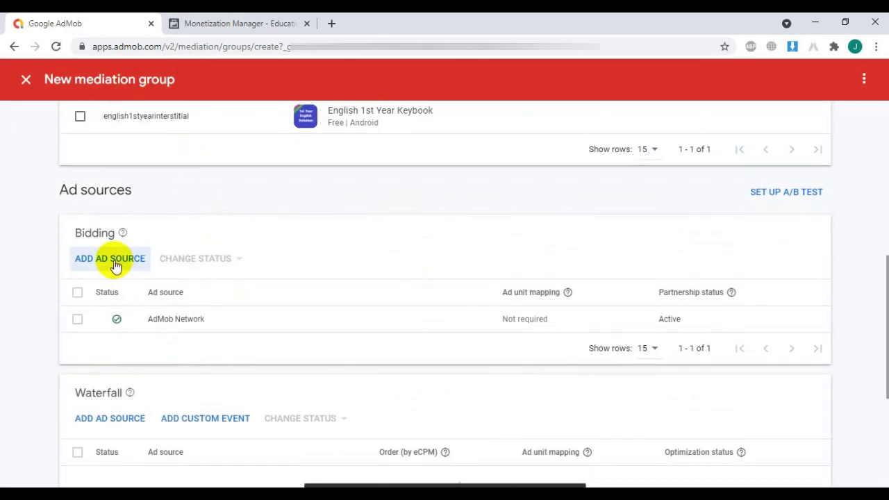
Add Facebook Audience Network bidding mapped to the interstitial placement ID from Monetization Manager
{"action": "left_click", "coordinate": [104, 258]}
{"action": "left_click", "coordinate": [660, 398]}
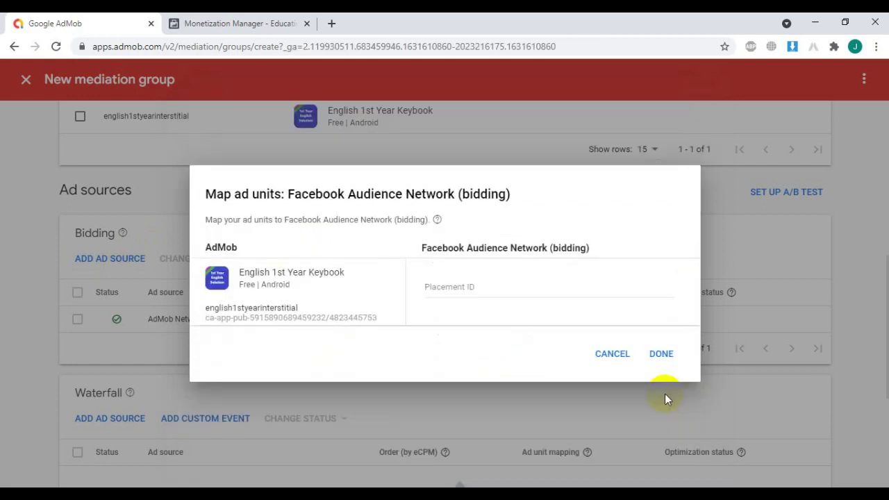
{"action": "left_click", "coordinate": [440, 284]}
{"action": "left_click", "coordinate": [228, 23]}
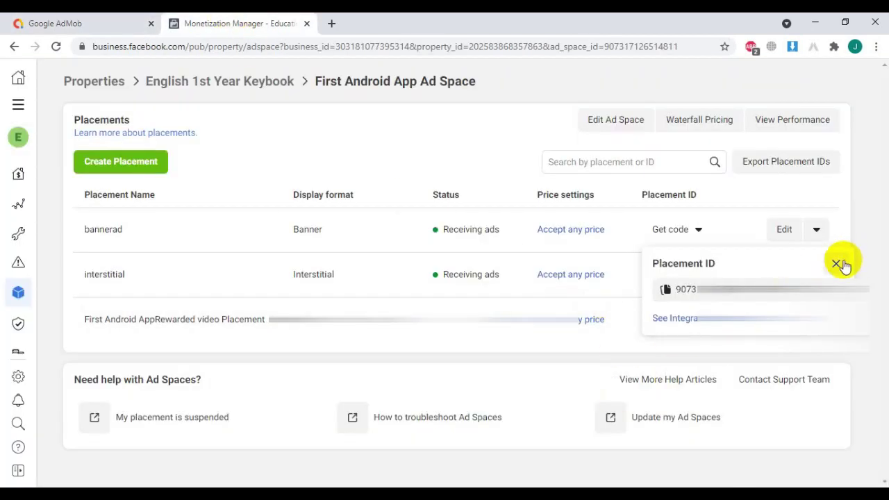
{"action": "left_click", "coordinate": [837, 263]}
{"action": "left_click", "coordinate": [697, 278]}
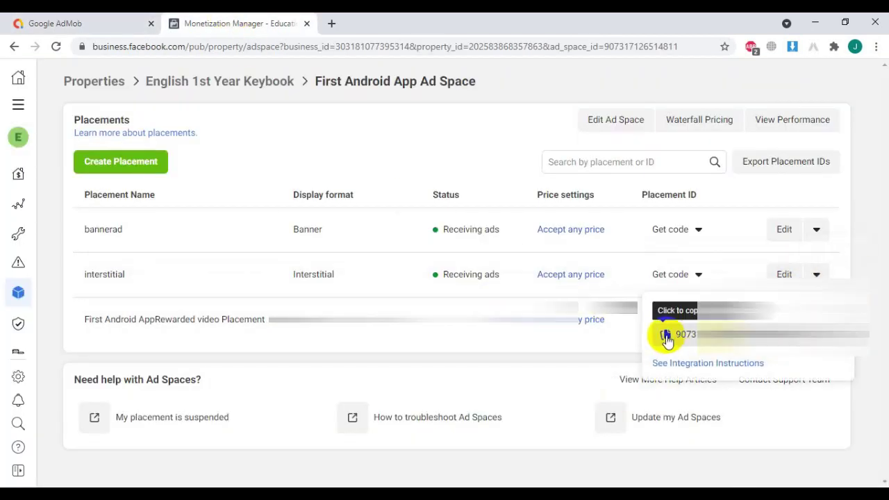
{"action": "left_click", "coordinate": [667, 334]}
{"action": "left_click", "coordinate": [54, 23]}
{"action": "key", "text": "ctrl+v"}
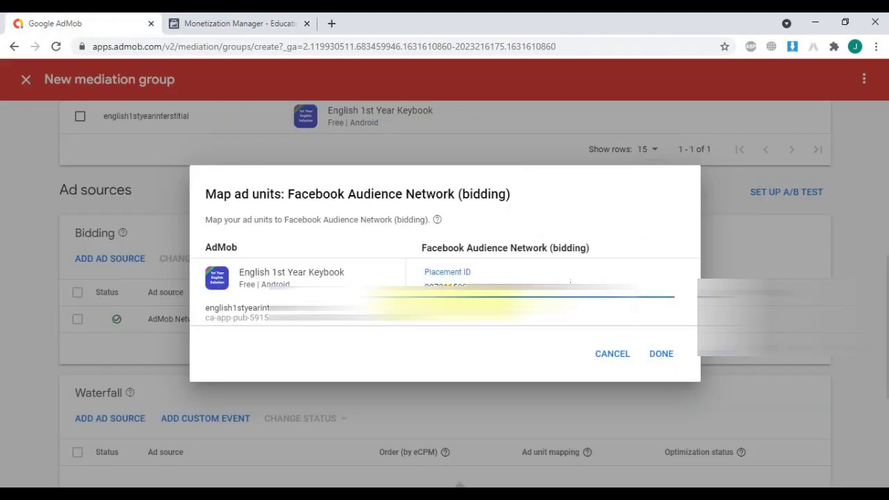
{"action": "left_click", "coordinate": [662, 353]}
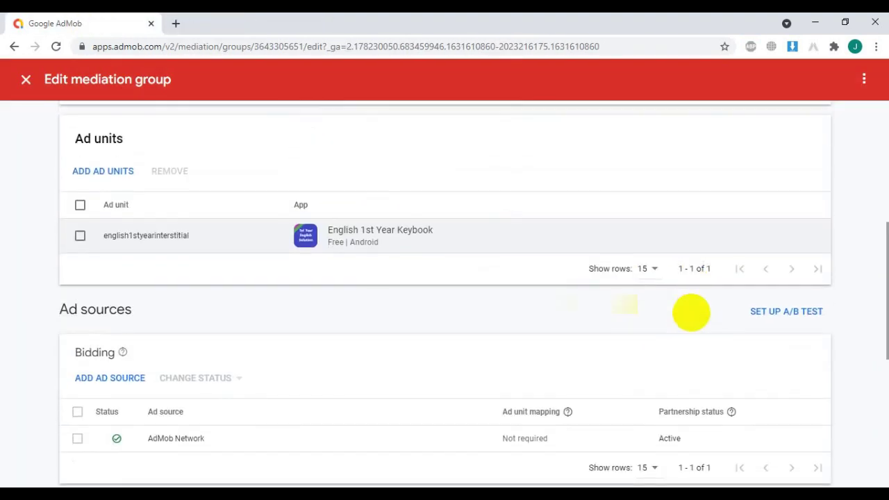
Choose Applovin as another bidding ad source
{"action": "scroll", "coordinate": [691, 313], "scroll_direction": "down", "scroll_amount": 1}
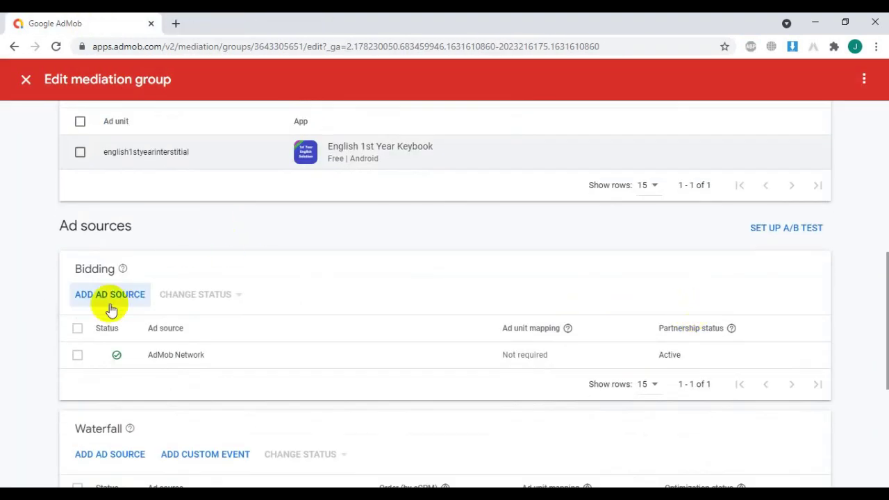
{"action": "left_click", "coordinate": [109, 300]}
{"action": "left_click", "coordinate": [660, 346]}
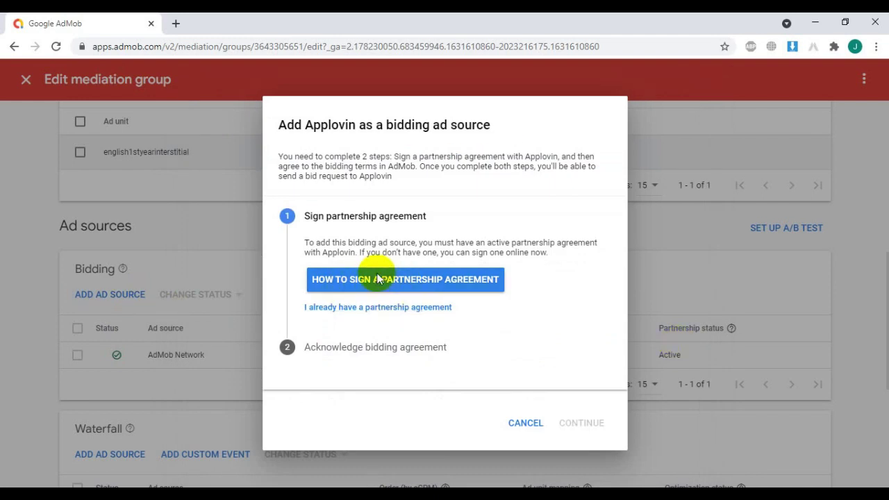
Open AppLovin's account link from the partnership help table and sign in to AppLovin
{"action": "left_click", "coordinate": [377, 279]}
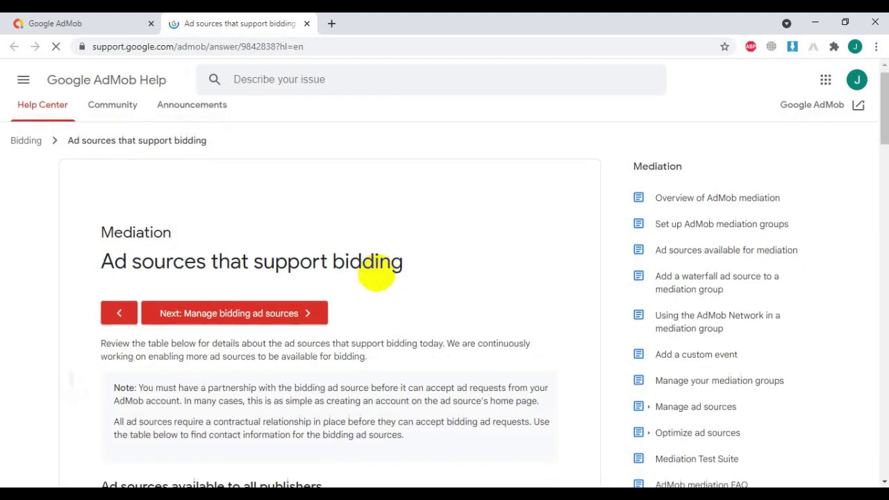
{"action": "scroll", "coordinate": [375, 273], "scroll_direction": "down", "scroll_amount": 4}
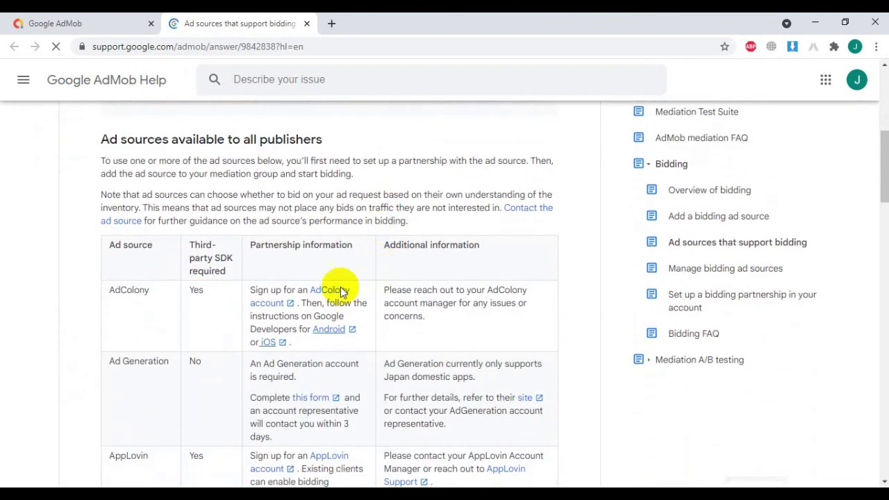
{"action": "scroll", "coordinate": [327, 292], "scroll_direction": "down", "scroll_amount": 3}
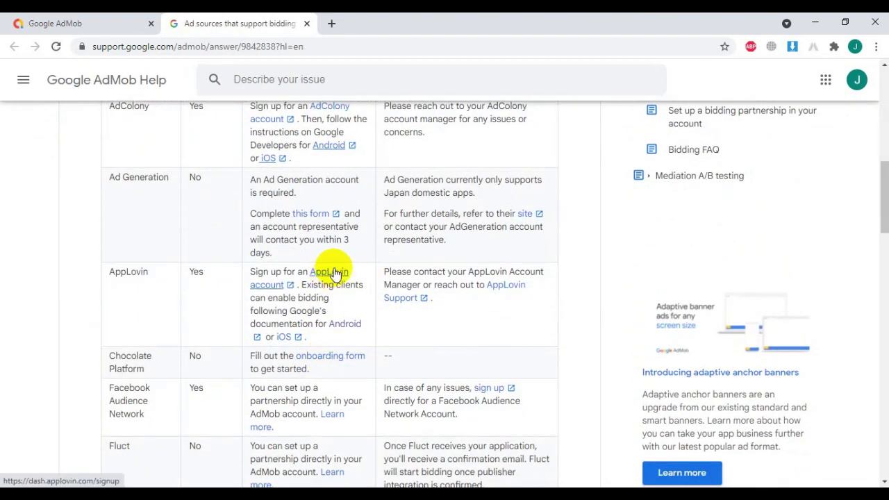
{"action": "left_click", "coordinate": [334, 273]}
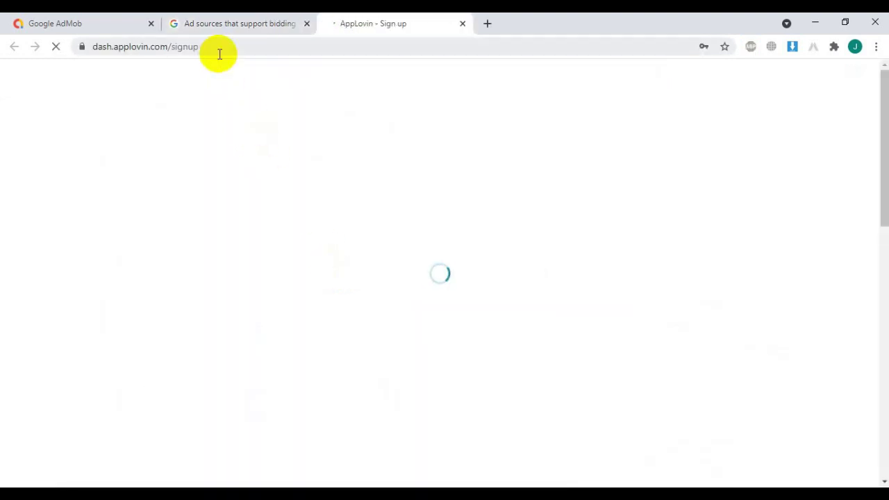
{"action": "left_click", "coordinate": [451, 403]}
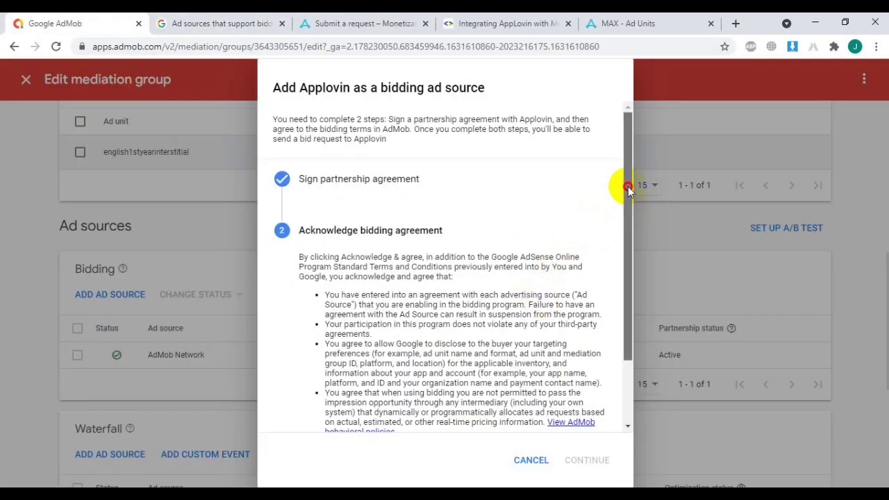
Reselect Applovin as a bidding source and acknowledge and agree to its bidding terms
{"action": "left_click", "coordinate": [531, 460]}
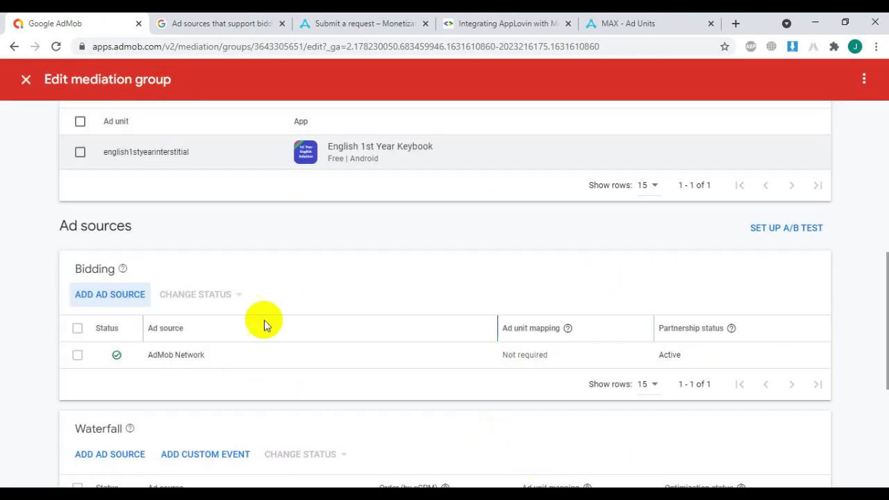
{"action": "left_click", "coordinate": [106, 295]}
{"action": "left_click", "coordinate": [656, 344]}
{"action": "left_click", "coordinate": [431, 282]}
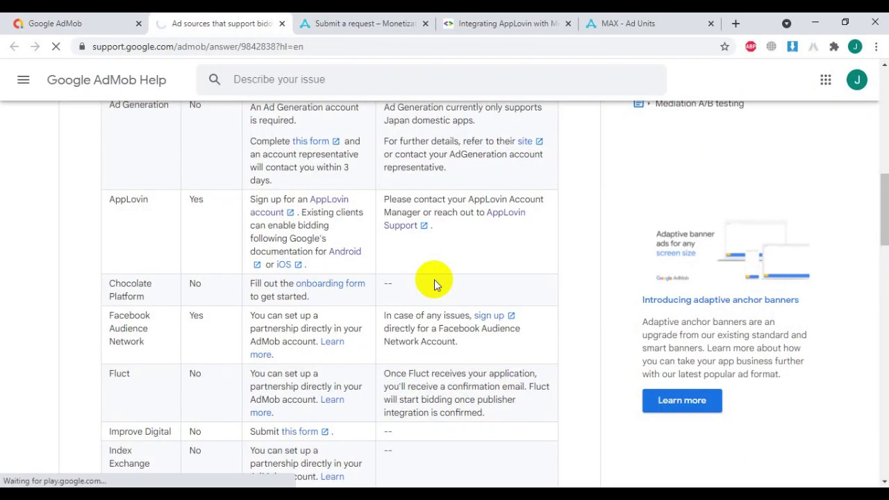
{"action": "left_click", "coordinate": [56, 23]}
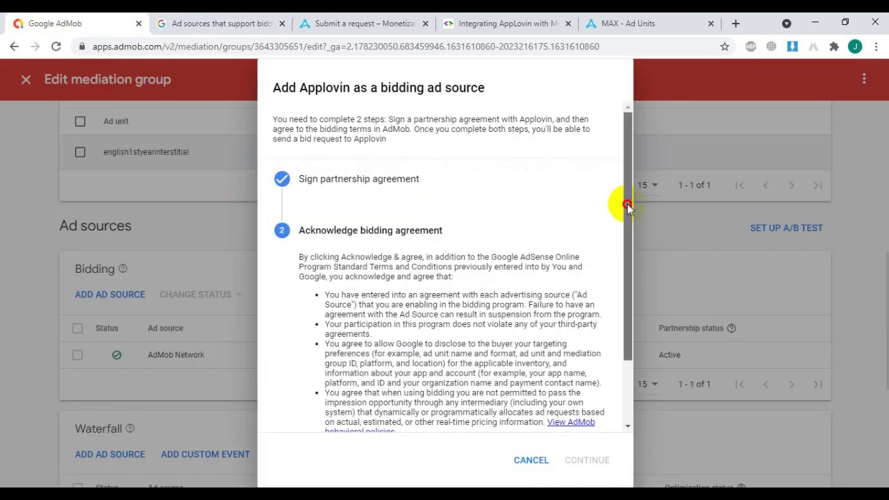
{"action": "left_click_drag", "start_coordinate": [627, 203], "coordinate": [625, 308]}
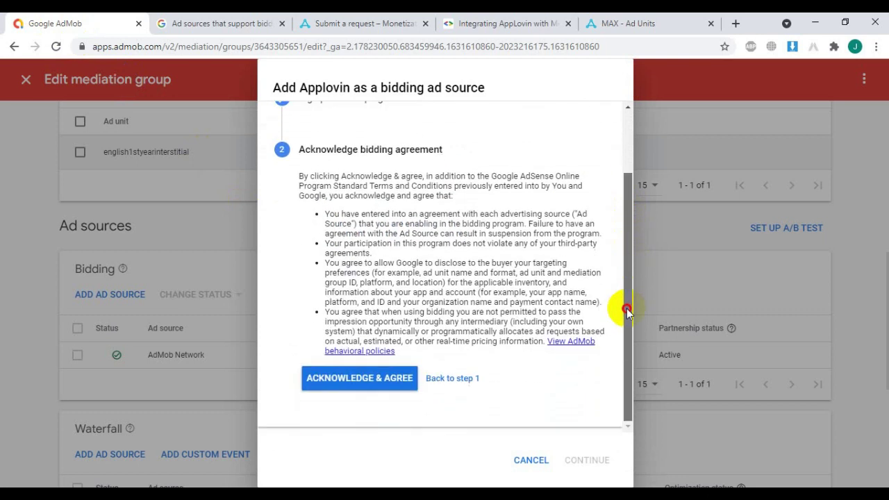
{"action": "left_click", "coordinate": [367, 387]}
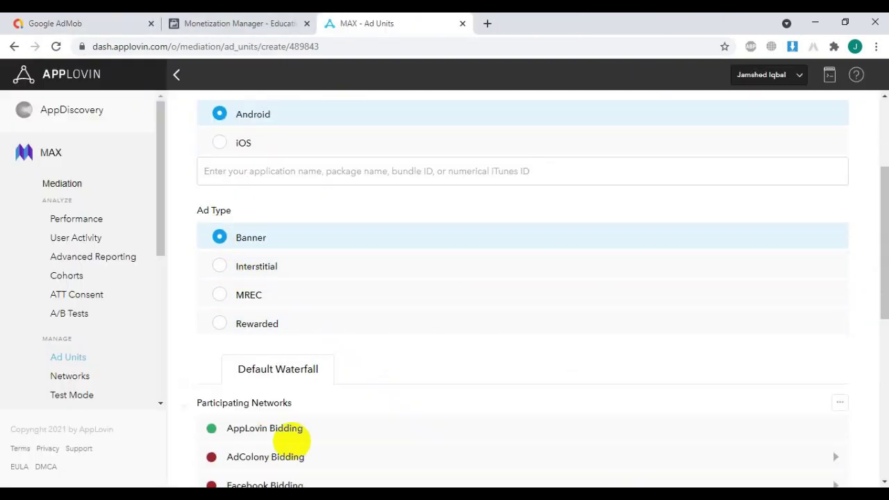
{"action": "scroll", "coordinate": [288, 437], "scroll_direction": "down", "scroll_amount": 6}
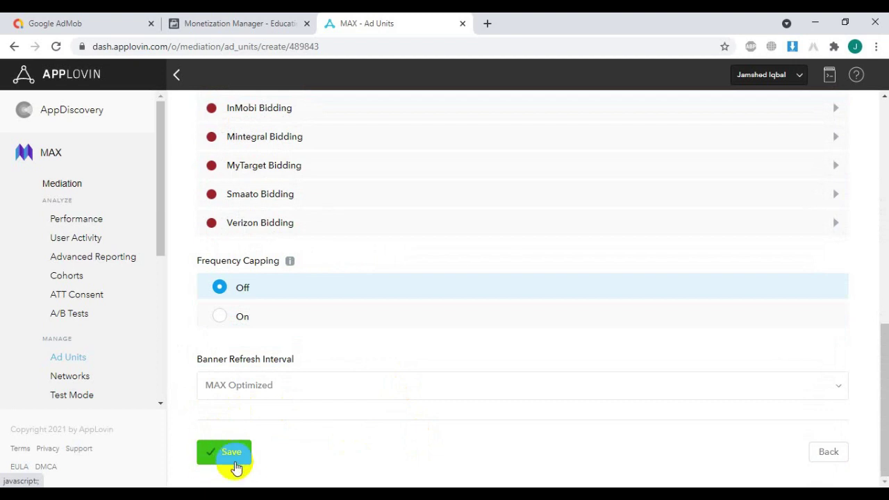
Copy the SDK Key from the AppLovin account keys page
{"action": "left_click", "coordinate": [14, 47]}
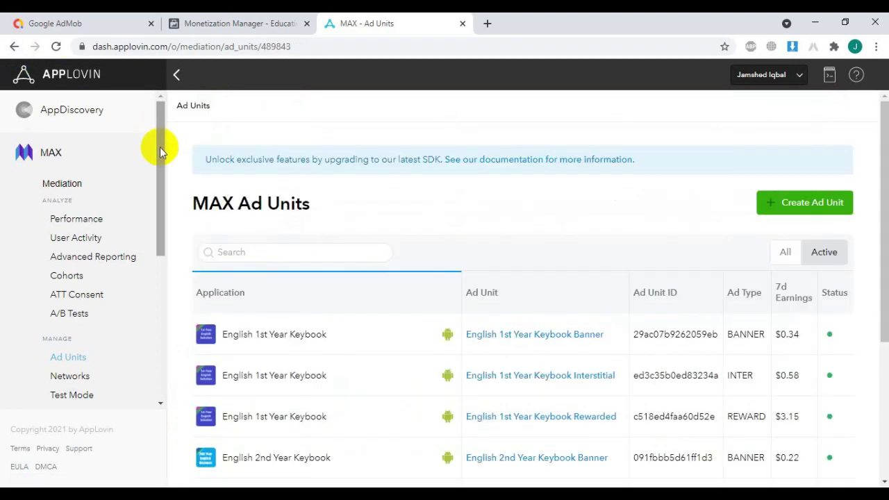
{"action": "left_click_drag", "start_coordinate": [159, 143], "coordinate": [160, 302]}
{"action": "left_click", "coordinate": [55, 394]}
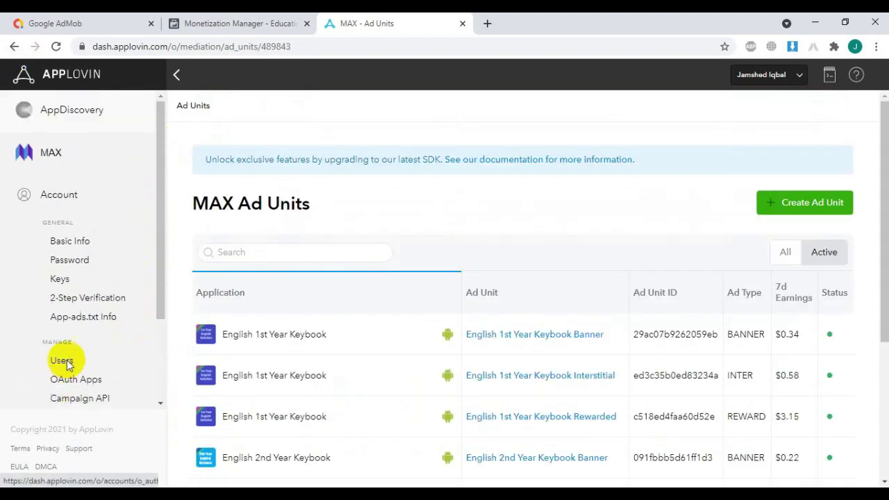
{"action": "left_click", "coordinate": [56, 282]}
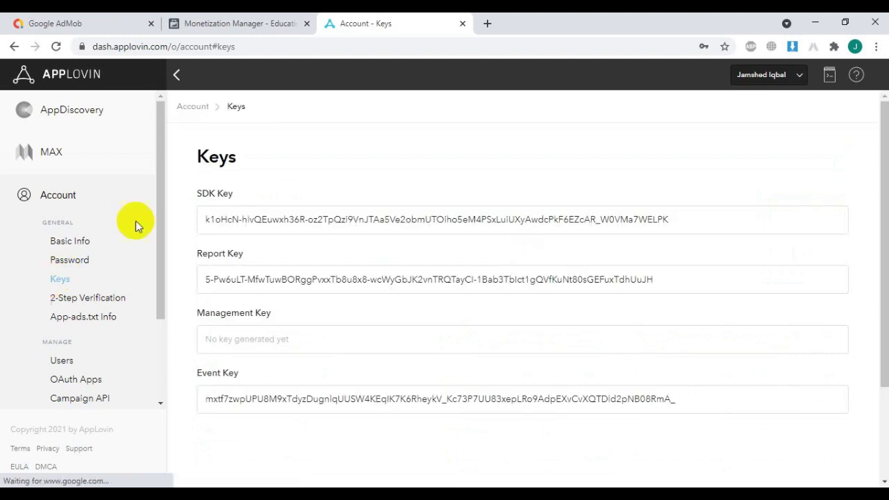
{"action": "triple_click", "coordinate": [241, 220]}
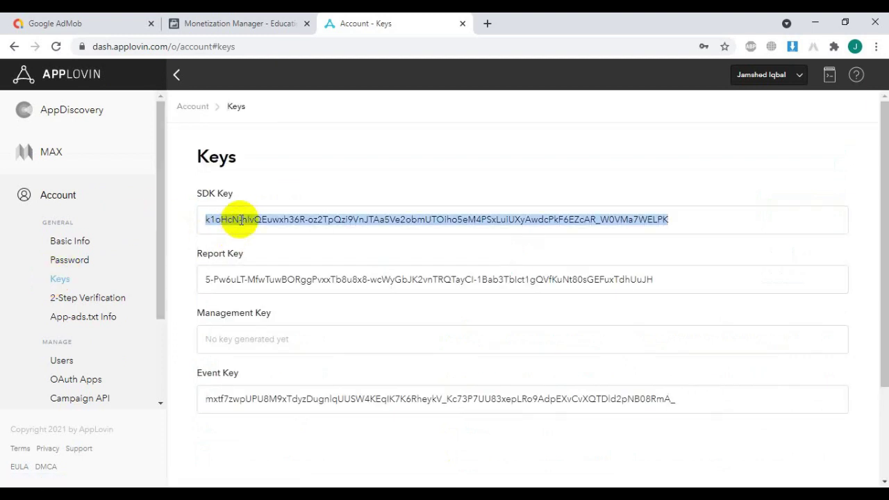
{"action": "right_click", "coordinate": [241, 220]}
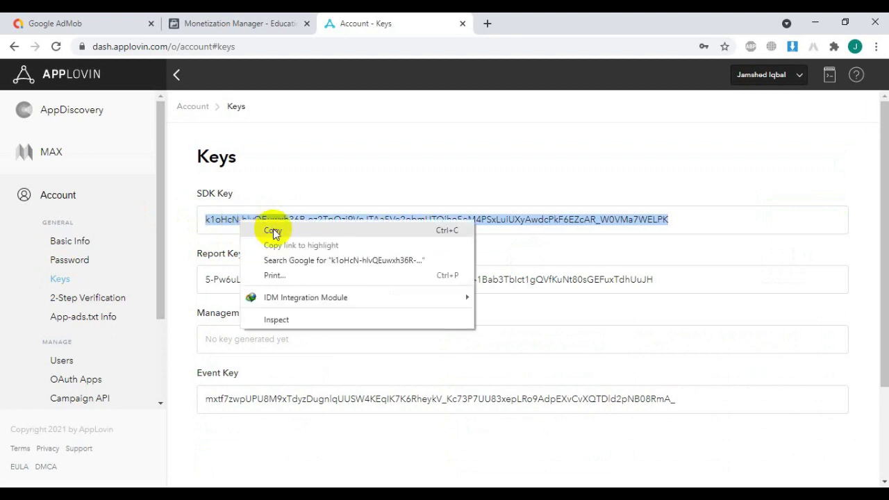
{"action": "left_click", "coordinate": [271, 230]}
Paste the SDK Key into the Applovin mapping and save the mediation group
{"action": "left_click", "coordinate": [49, 21]}
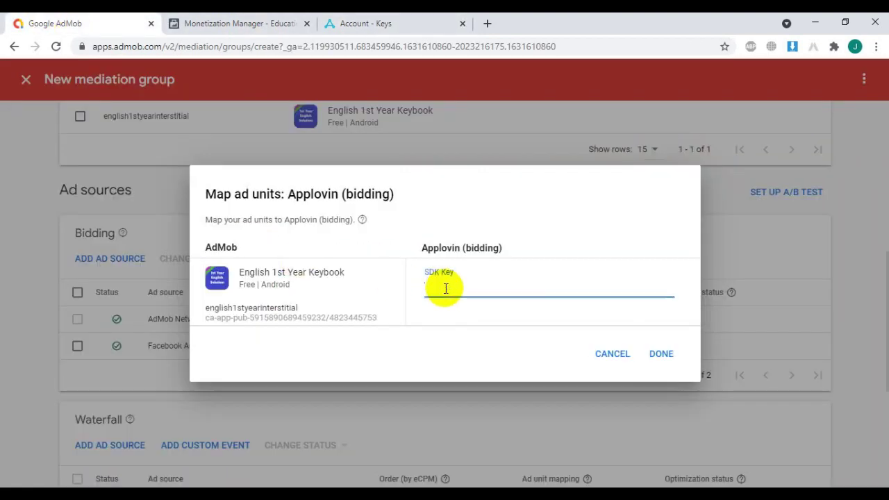
{"action": "key", "text": "ctrl+v"}
{"action": "left_click", "coordinate": [661, 353]}
{"action": "scroll", "coordinate": [378, 361], "scroll_direction": "down", "scroll_amount": 4}
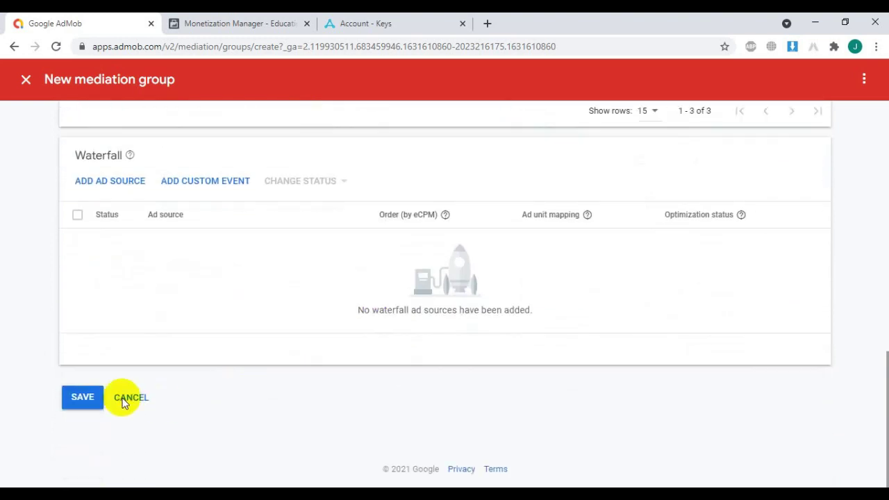
{"action": "left_click", "coordinate": [80, 397]}
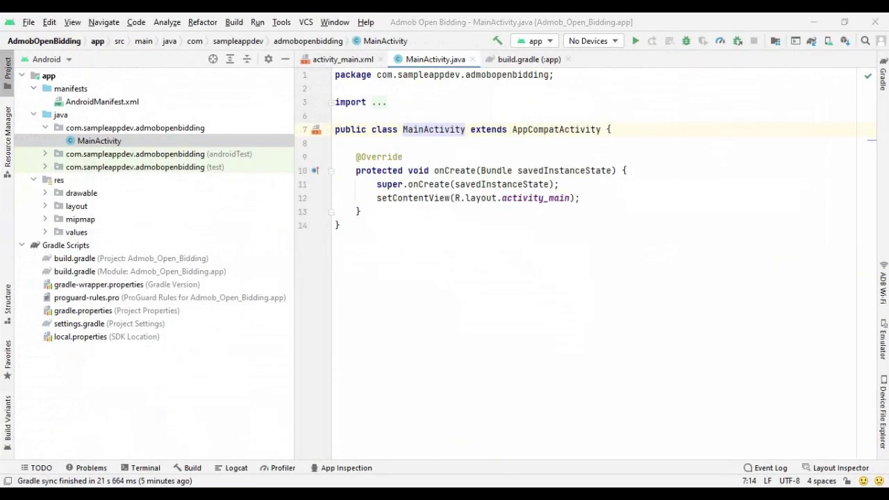
Paste the applovin, facebook and mediation-test-suite dependencies into the app build.gradle and sync
{"action": "left_click", "coordinate": [511, 254]}
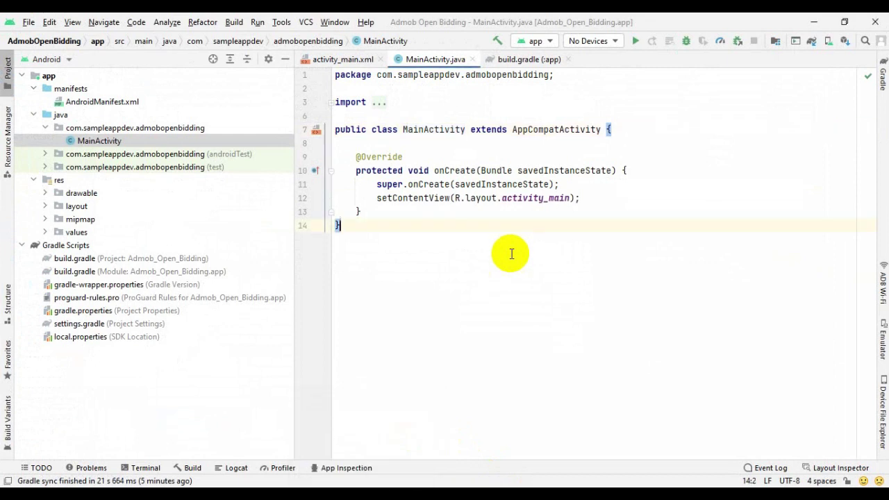
{"action": "double_click", "coordinate": [53, 273]}
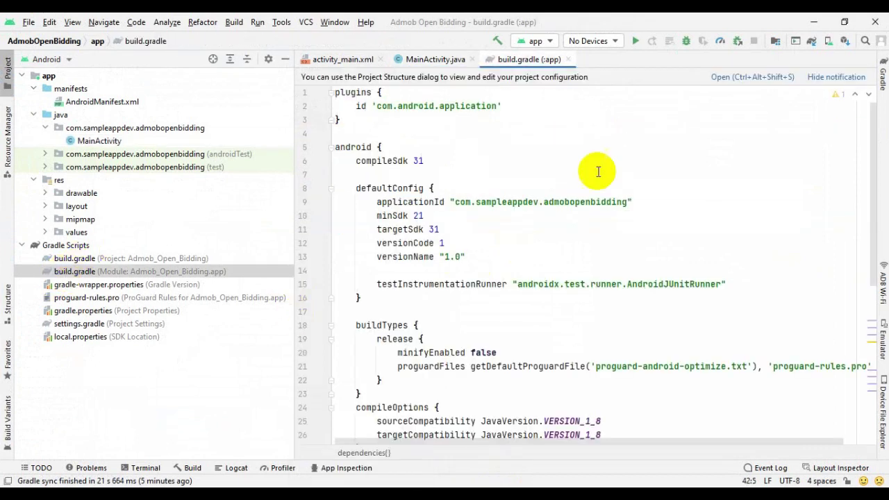
{"action": "left_click_drag", "start_coordinate": [872, 184], "coordinate": [874, 299]}
{"action": "left_click", "coordinate": [313, 341]}
{"action": "key", "text": "ctrl+v"}
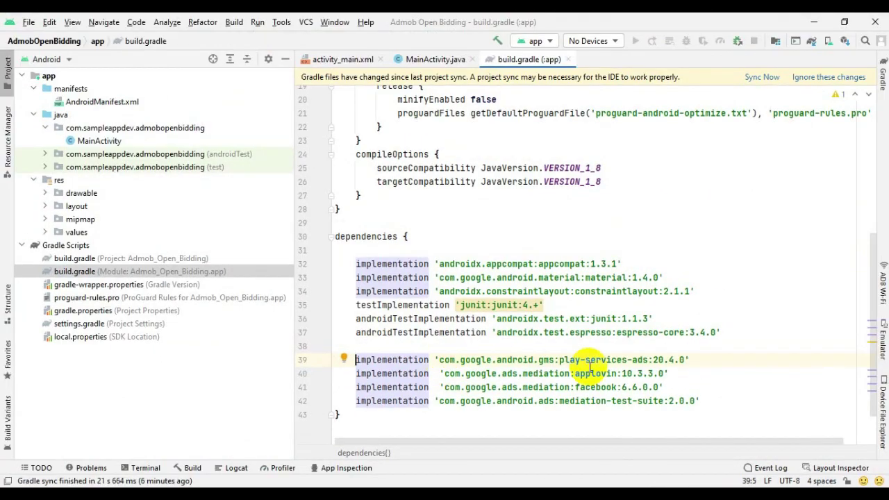
{"action": "left_click", "coordinate": [800, 307]}
{"action": "left_click", "coordinate": [759, 76]}
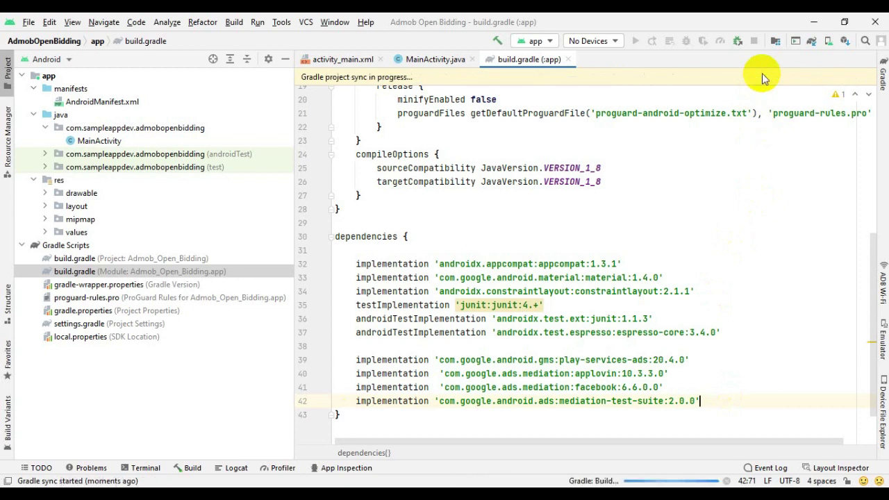
Create a new xml resource directory under res
{"action": "left_click", "coordinate": [61, 181]}
{"action": "right_click", "coordinate": [67, 180]}
{"action": "mouse_move", "coordinate": [192, 160]}
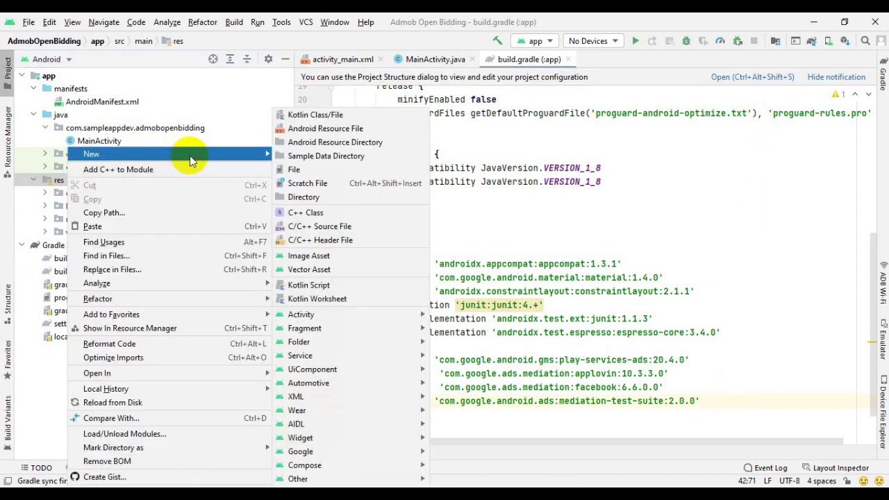
{"action": "left_click", "coordinate": [341, 130]}
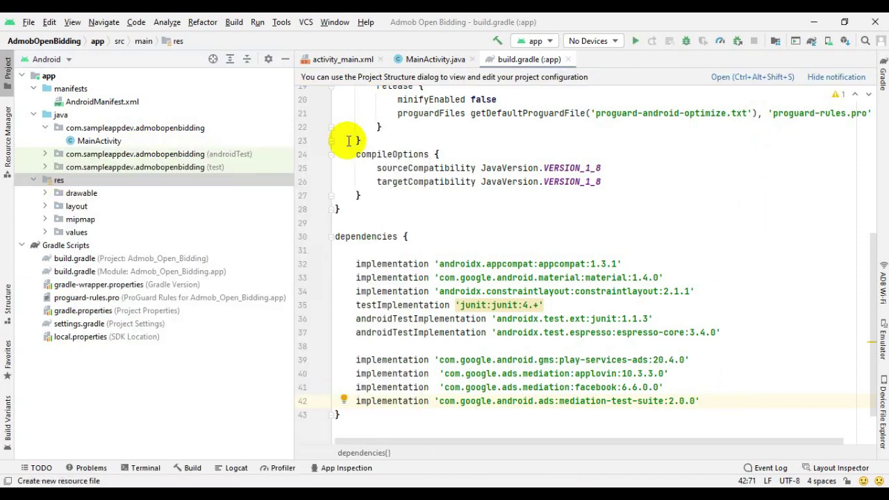
{"action": "left_click", "coordinate": [236, 126]}
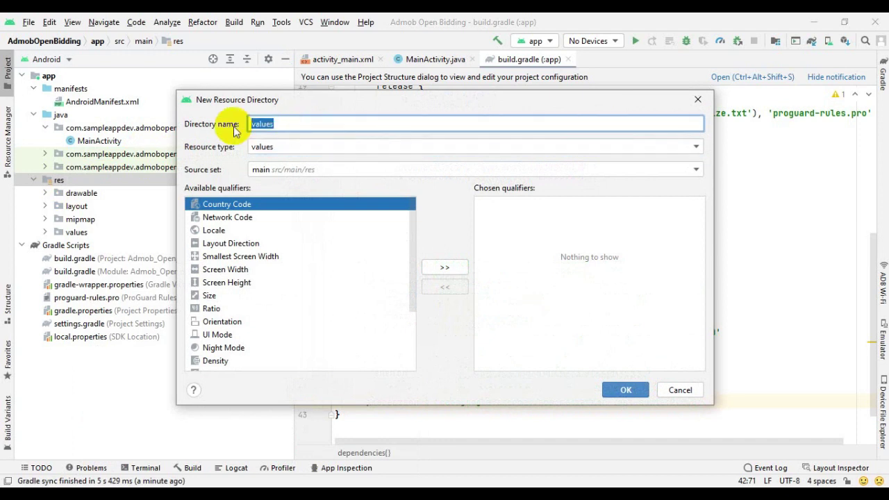
{"action": "left_click", "coordinate": [627, 390]}
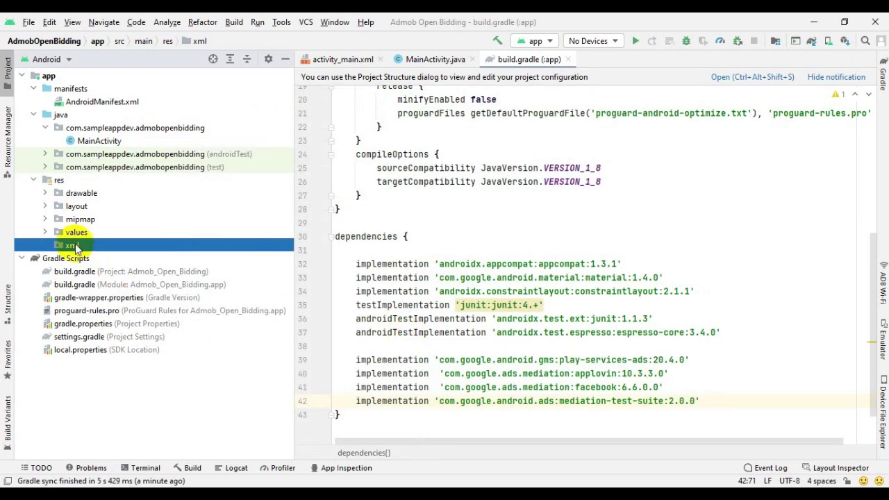
Add network_security_config.xml to the xml folder, allowing cleartext traffic to 127.0.0.1
{"action": "right_click", "coordinate": [75, 248]}
{"action": "mouse_move", "coordinate": [169, 127]}
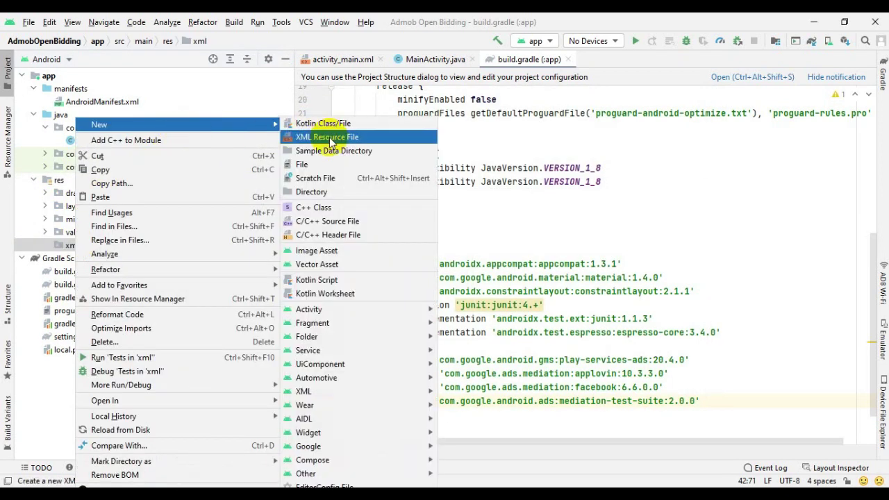
{"action": "left_click", "coordinate": [330, 140]}
{"action": "type", "text": "net"}
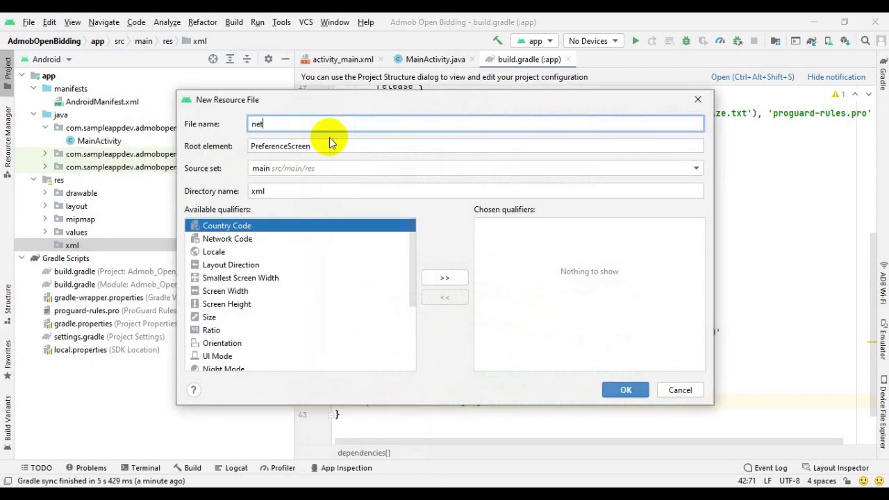
{"action": "type", "text": "work_security_config"}
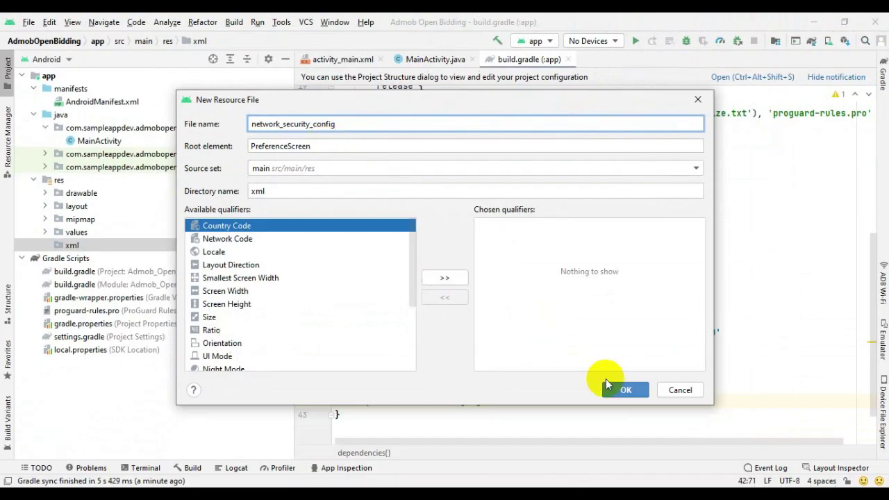
{"action": "left_click", "coordinate": [621, 389]}
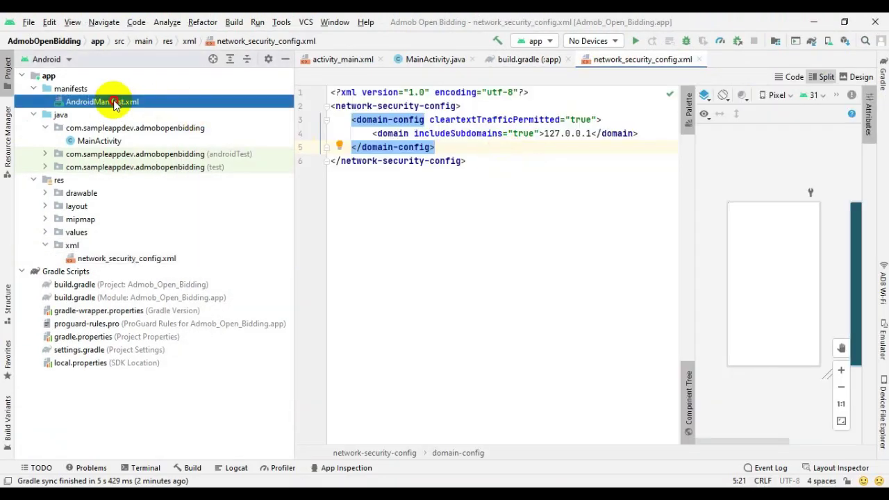
Add the INTERNET uses-permission to AndroidManifest.xml
{"action": "double_click", "coordinate": [102, 101]}
{"action": "type", "text": "<"}
{"action": "key", "text": "Return"}
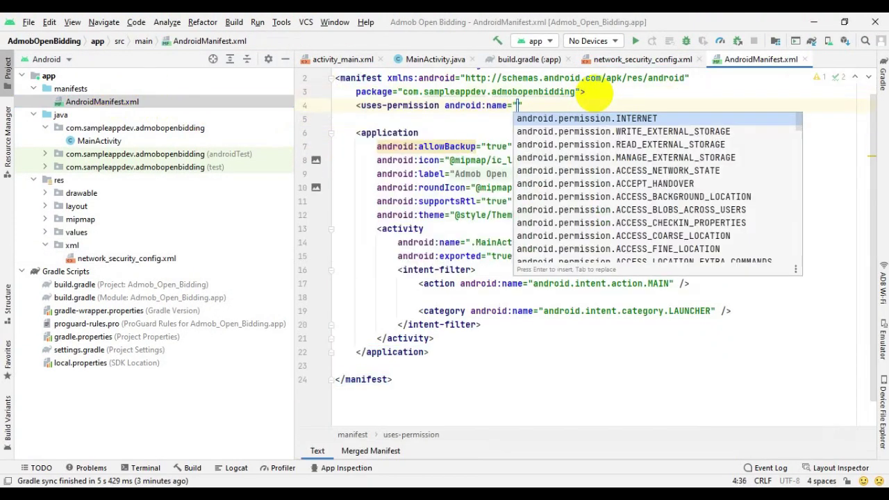
{"action": "key", "text": "Return"}
{"action": "type", "text": "/"}
Add networkSecurityConfig and tools:targetApi to the application tag and declare the tools namespace
{"action": "key", "text": "Down"}
{"action": "key", "text": "Down"}
{"action": "key", "text": "Return"}
{"action": "key", "text": "Return"}
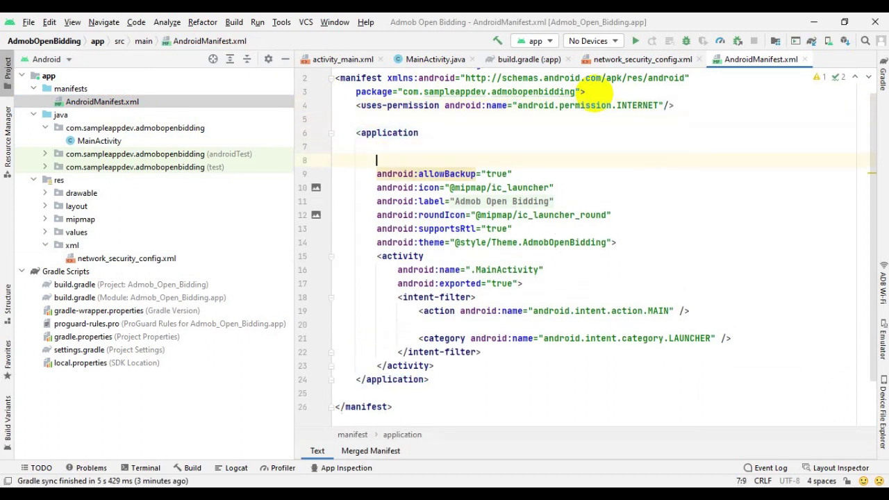
{"action": "key", "text": "ctrl+v"}
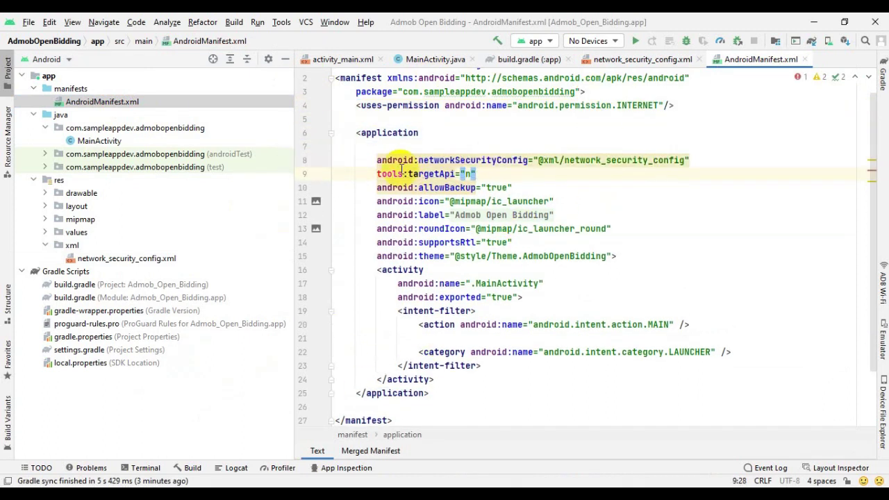
{"action": "left_click", "coordinate": [344, 173]}
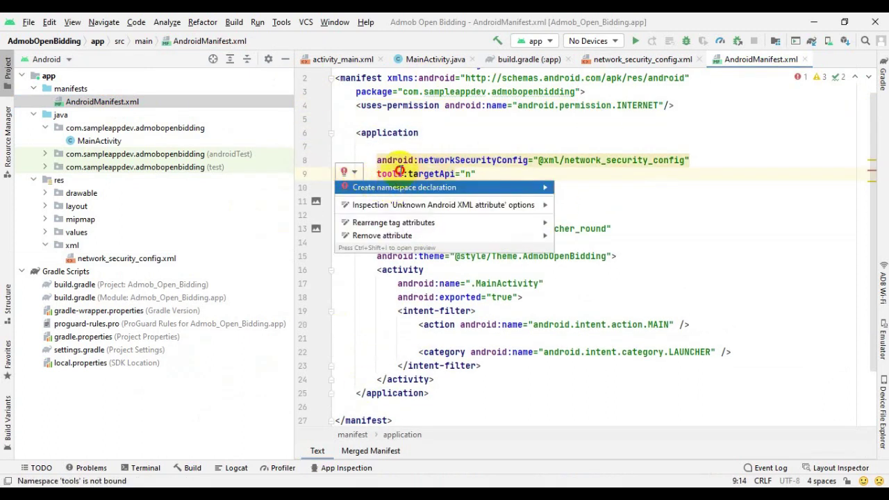
{"action": "key", "text": "Return"}
Insert the AdMob APPLICATION_ID meta-data after the activity element
{"action": "left_click", "coordinate": [489, 173]}
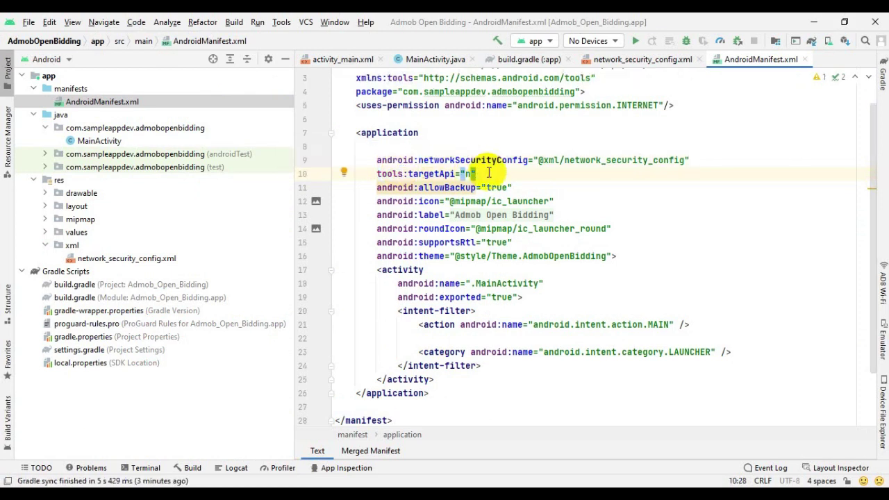
{"action": "key", "text": "Return"}
{"action": "key", "text": "Return"}
{"action": "key", "text": "ctrl+v"}
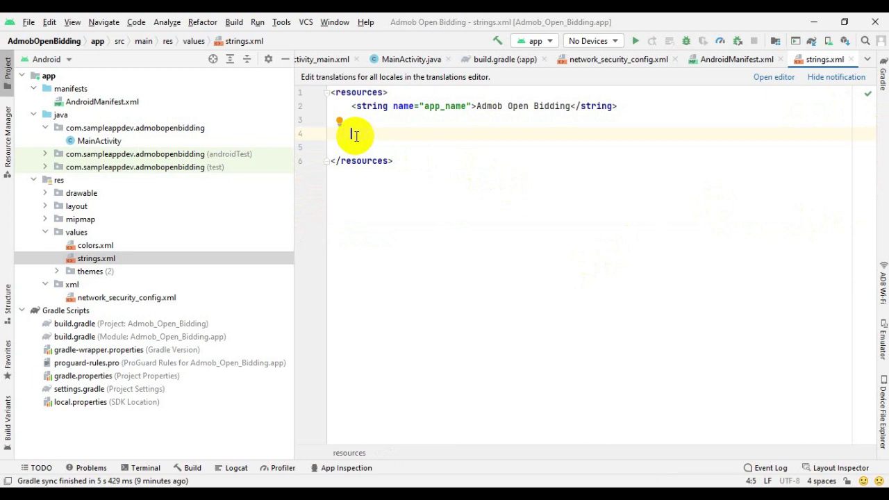
Paste admobbannerad, admob_int_ad, AdmobRewarded and admobAppLevelIDManifest strings, then verify the manifest's app ID reference
{"action": "key", "text": "ctrl+v"}
{"action": "left_click_drag", "start_coordinate": [381, 133], "coordinate": [741, 149]}
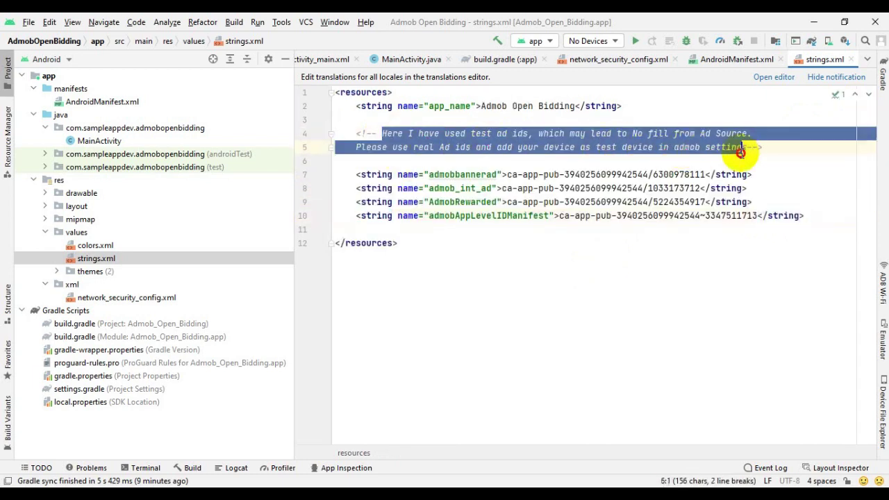
{"action": "double_click", "coordinate": [451, 175]}
{"action": "double_click", "coordinate": [455, 188]}
{"action": "double_click", "coordinate": [462, 202]}
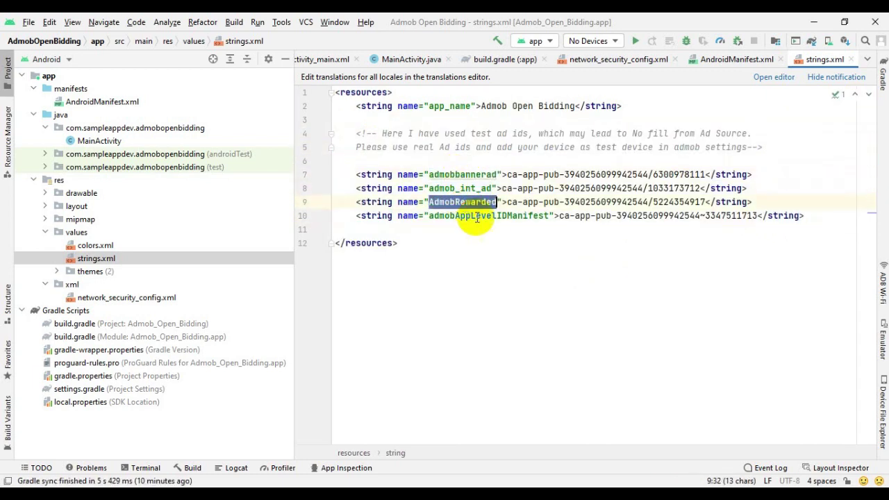
{"action": "double_click", "coordinate": [489, 216]}
{"action": "double_click", "coordinate": [102, 102]}
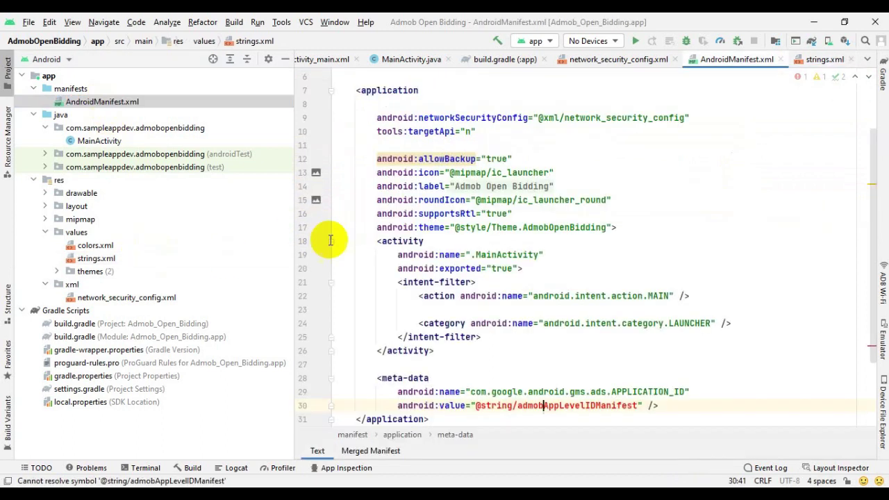
{"action": "left_click", "coordinate": [547, 405]}
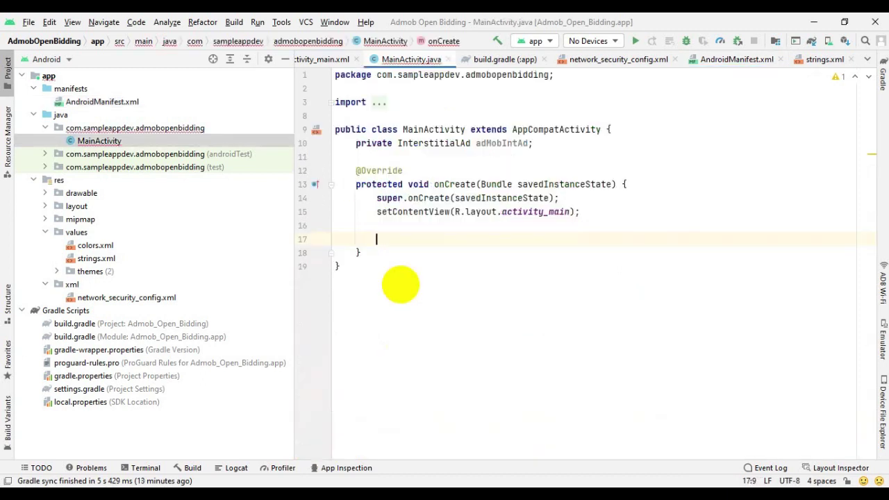
Paste the MobileAds initialization code into onCreate and import the missing listener class
{"action": "key", "text": "ctrl+v"}
{"action": "left_click", "coordinate": [409, 225]}
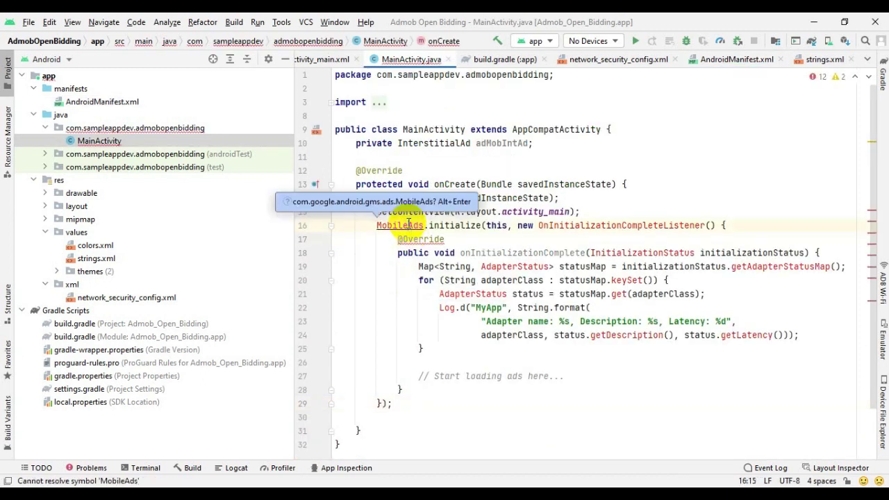
{"action": "left_click", "coordinate": [642, 225]}
{"action": "key", "text": "alt+Return"}
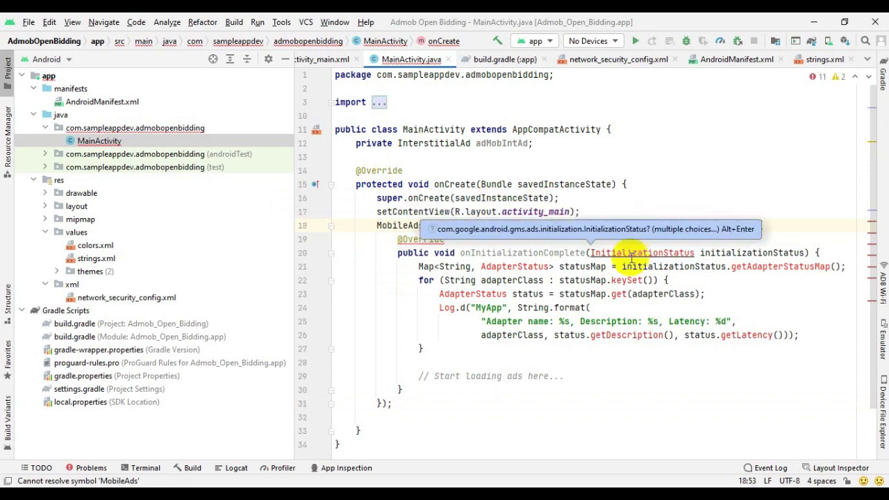
Import the AdapterStatus and InitializationStatus classes
{"action": "left_click", "coordinate": [636, 255]}
{"action": "key", "text": "alt+Return"}
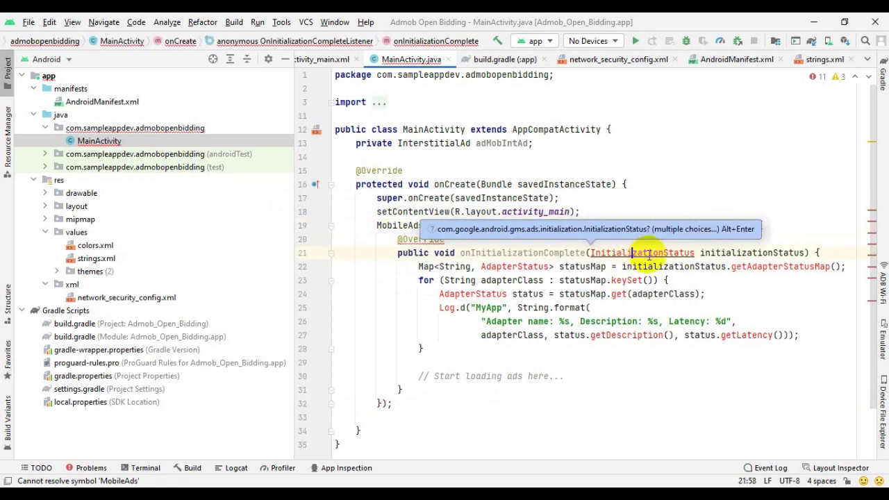
{"action": "left_click", "coordinate": [648, 255]}
{"action": "key", "text": "alt+Return"}
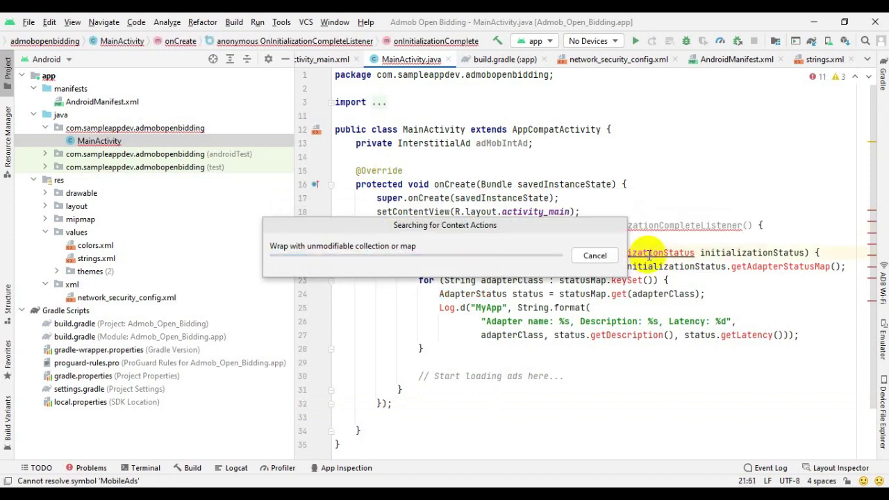
{"action": "key", "text": "Return"}
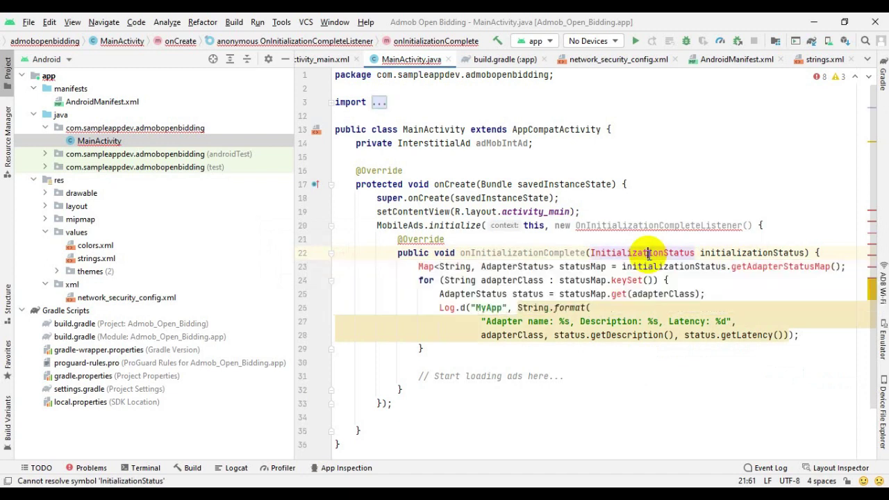
Import the Map and Log classes
{"action": "left_click", "coordinate": [421, 266]}
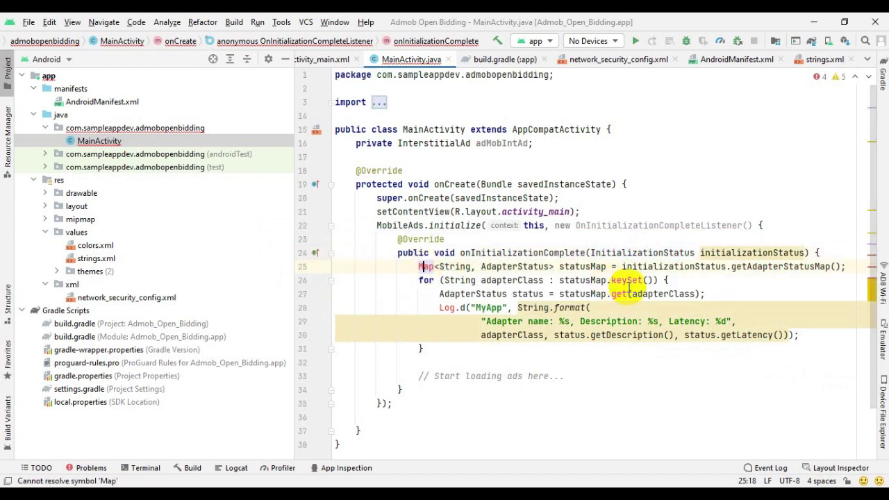
{"action": "left_click", "coordinate": [445, 308]}
{"action": "key", "text": "alt+Return"}
{"action": "key", "text": "Return"}
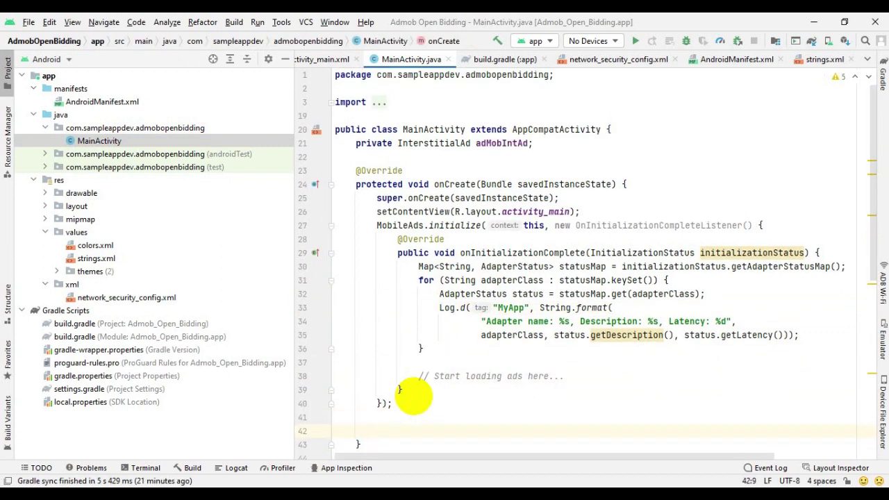
Paste the LoadInterstitialAds and ShowInterstitialAds methods and add Button button = findViewById(R.id.button)
{"action": "key", "text": "XF86MonBrightnessDown"}
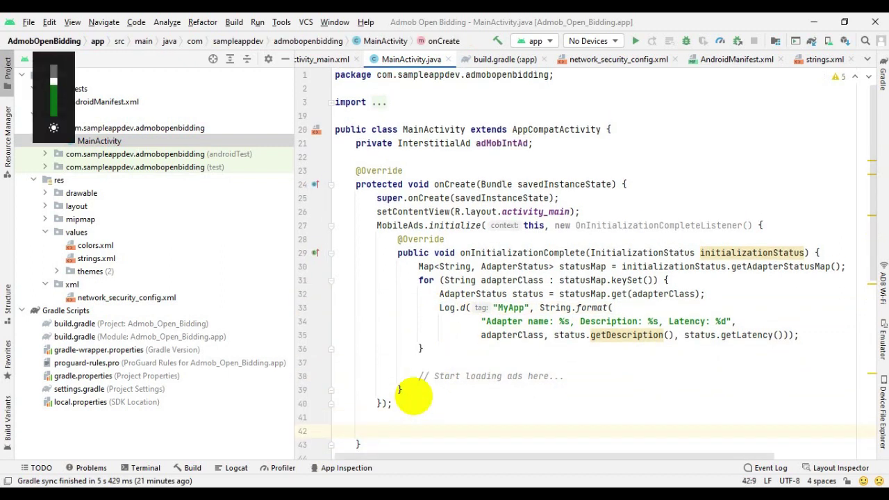
{"action": "key", "text": "ctrl+v"}
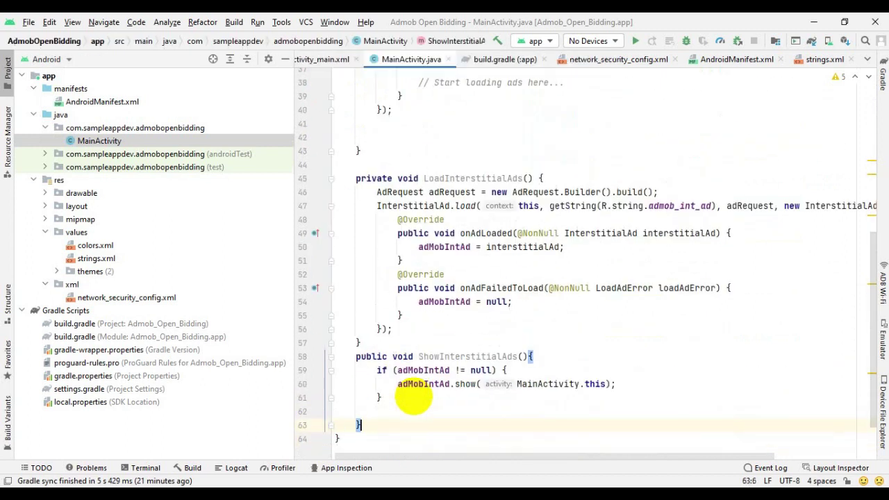
{"action": "key", "text": "ctrl+alt+Left"}
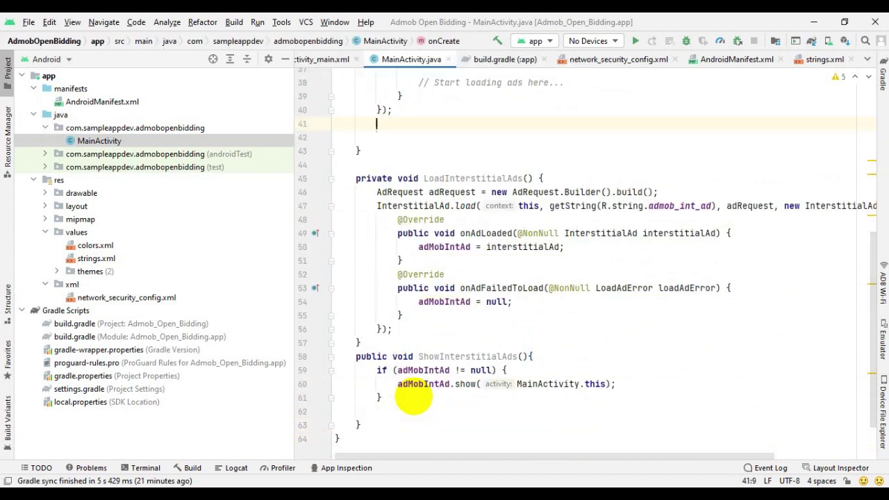
{"action": "type", "text": "Button button = f"}
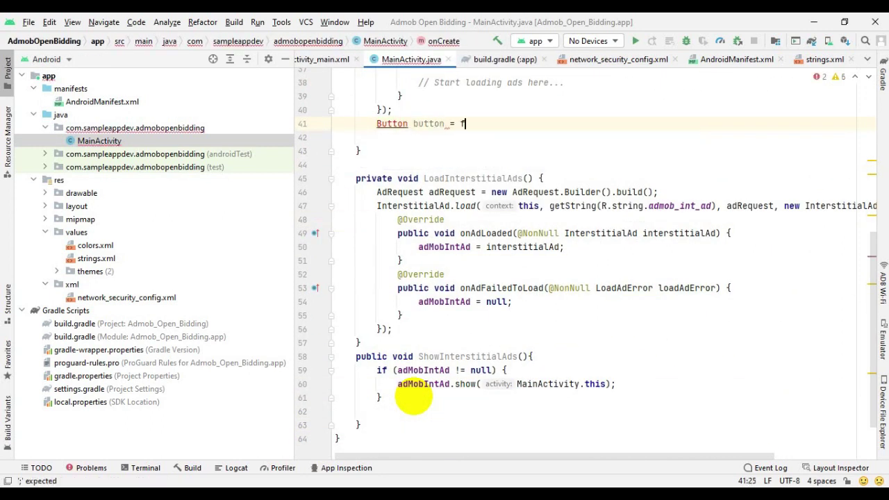
{"action": "type", "text": "indViewById()R.id.button"}
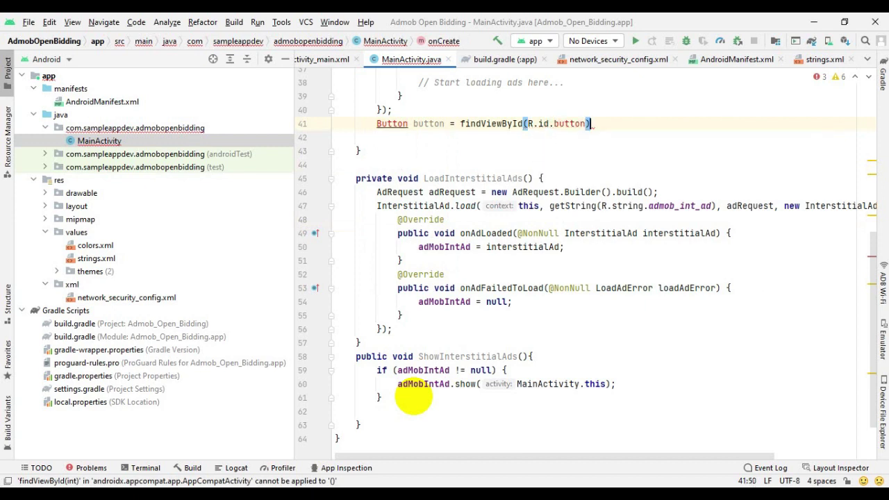
{"action": "type", "text": ";"}
{"action": "key", "text": "Return"}
Import Button and give the button an empty View.OnClickListener via setOnClickListener
{"action": "type", "text": "button.set"}
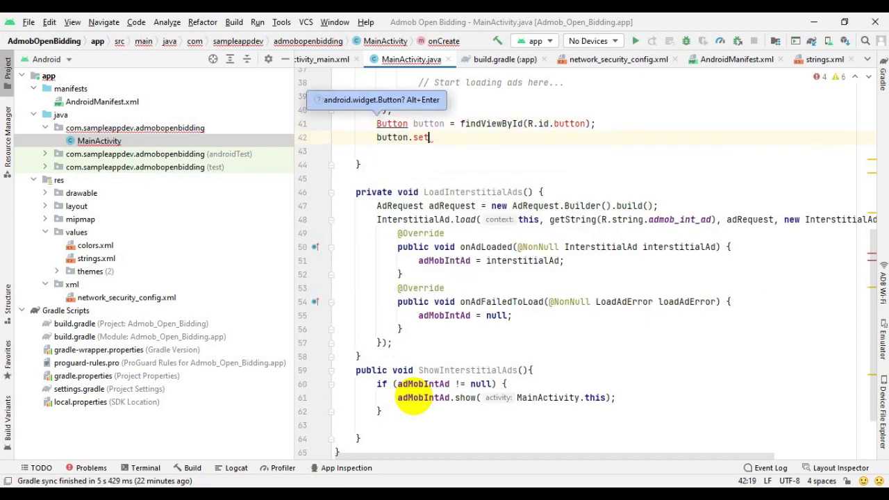
{"action": "left_click", "coordinate": [398, 124]}
{"action": "key", "text": "alt+Return"}
{"action": "left_click", "coordinate": [428, 137]}
{"action": "key", "text": "ctrl+space"}
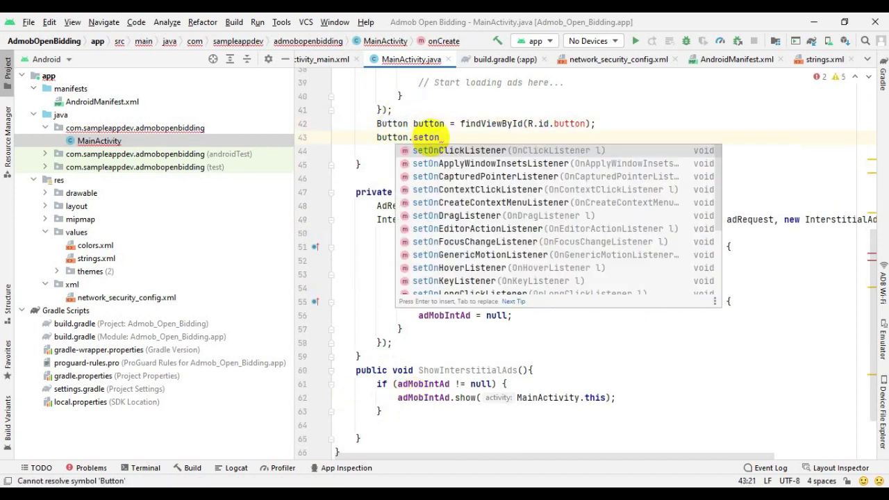
{"action": "key", "text": "Return"}
{"action": "left_click_drag", "start_coordinate": [523, 138], "coordinate": [443, 139]}
{"action": "type", "text": "set"}
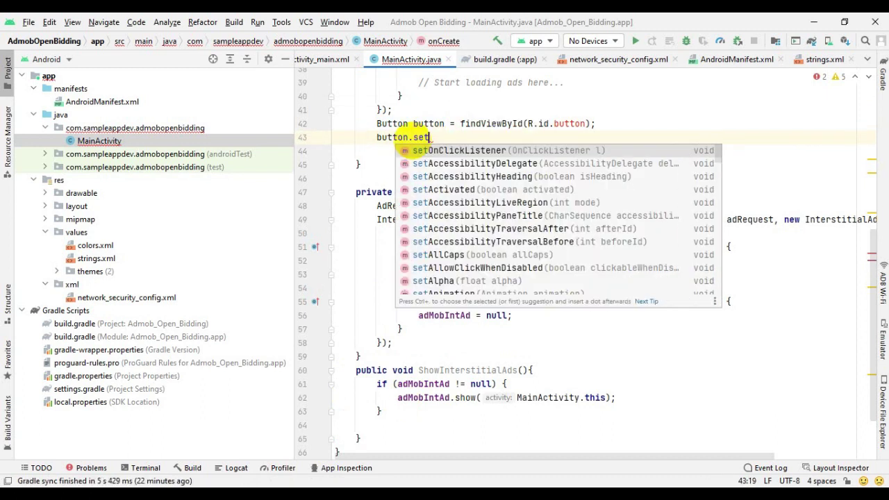
{"action": "key", "text": "Return"}
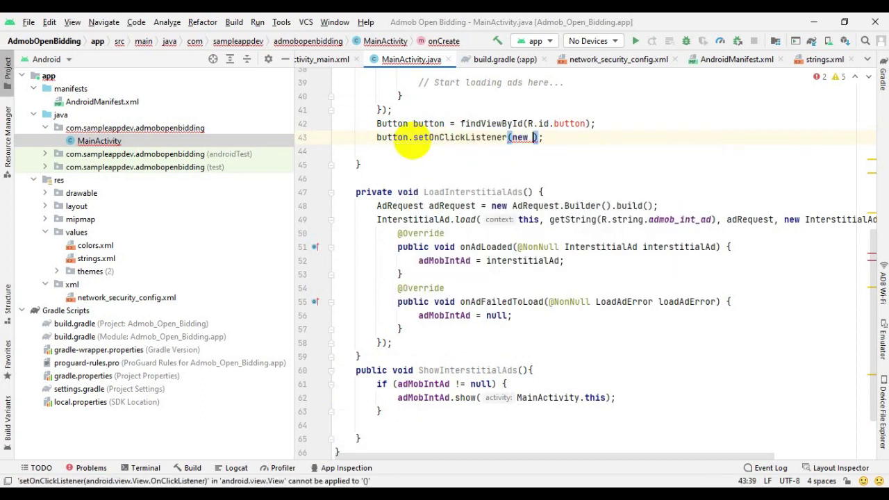
{"action": "type", "text": "new"}
{"action": "key", "text": "Return"}
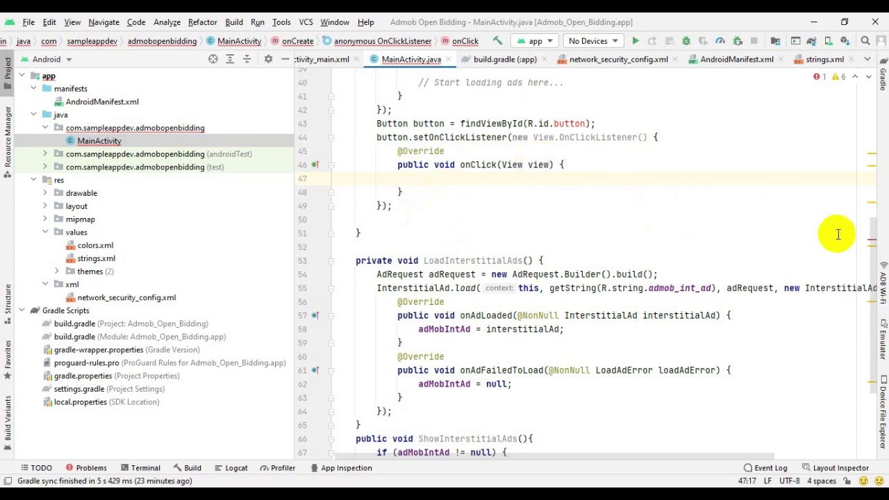
{"action": "left_click_drag", "start_coordinate": [873, 278], "coordinate": [857, 258]}
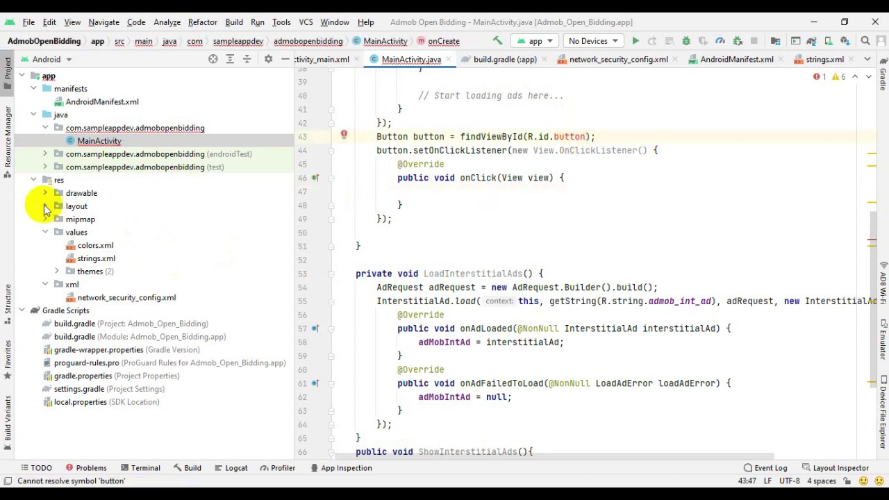
Open activity_main.xml in Split view and paste the relativeLayoutAds block with ad_view_container
{"action": "left_click", "coordinate": [45, 207]}
{"action": "double_click", "coordinate": [104, 220]}
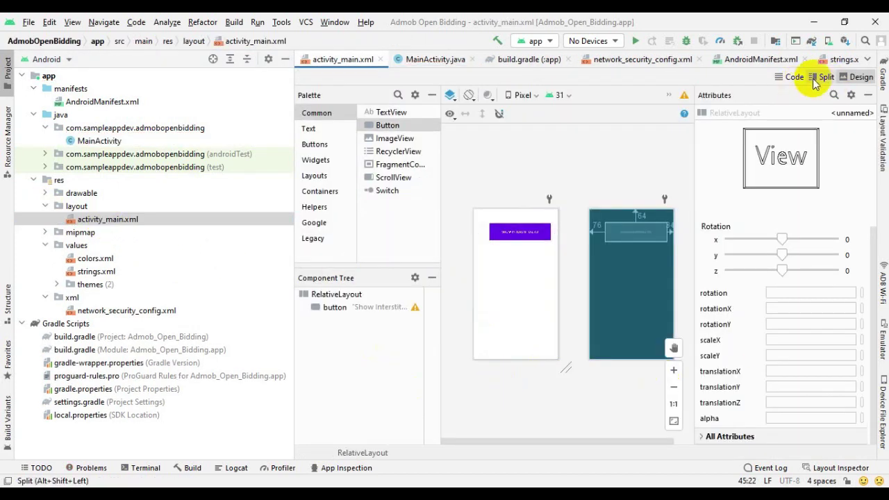
{"action": "left_click", "coordinate": [822, 77]}
{"action": "type", "text": "<RelativeLayout     android:id=\"@+id/relativeLayoutAds\"     android:layout_width=\"match_parent\"     android:layout_height=\"wrap_content\"     android:layout_marginBottom=\"0.0dip\">     <FrameLayout         android:id=\"@+id/ad_view_container\"         android:layout_width=\"match_parent\"         android:layout_height=\"wrap_content\"         android:layout_centerInParent=\"true\"         android:layout_alignParentBottom=\"true\" /> </RelativeLayout>"}
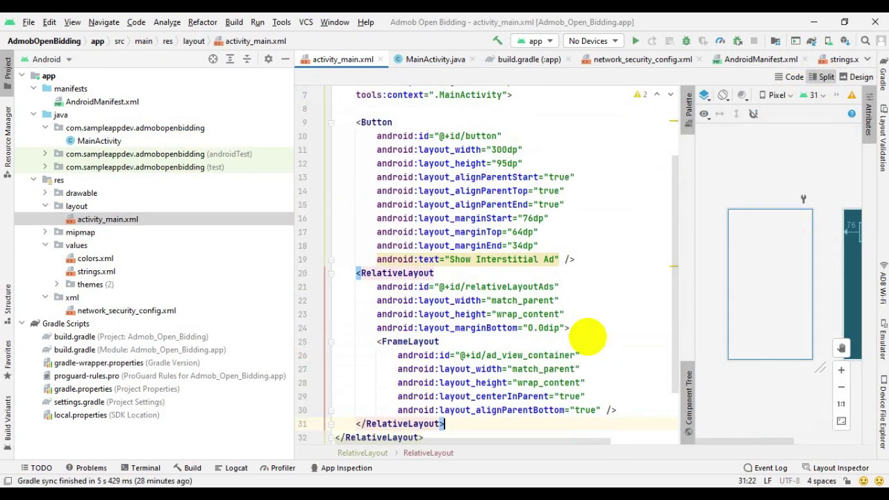
Tidy the pasted layout XML and check the closing RelativeLayout and FrameLayout tags
{"action": "left_click_drag", "start_coordinate": [673, 302], "coordinate": [682, 361]}
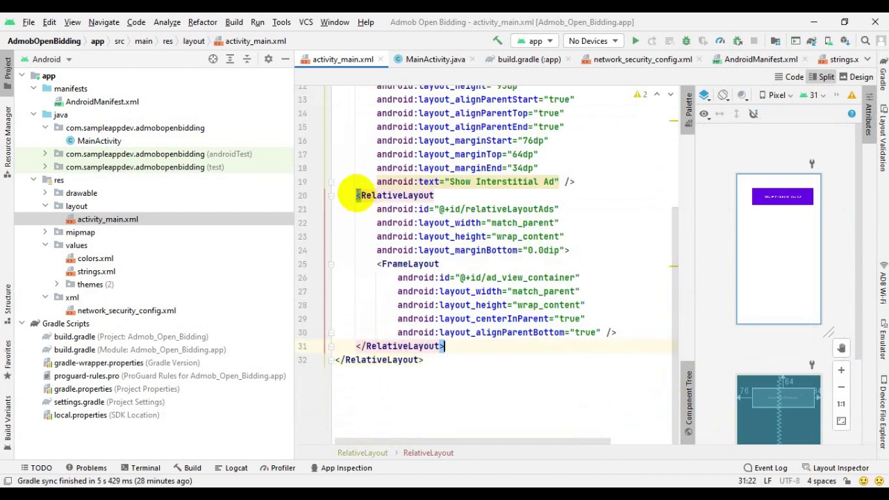
{"action": "left_click", "coordinate": [619, 332]}
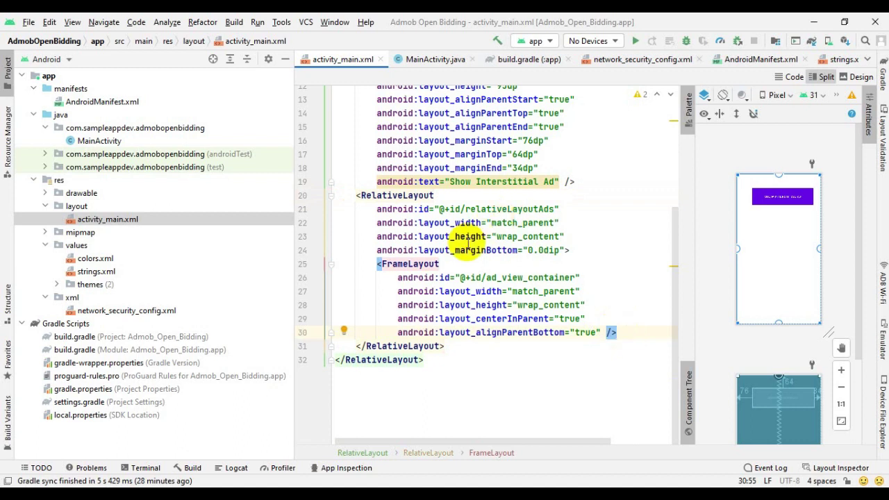
{"action": "left_click_drag", "start_coordinate": [626, 333], "coordinate": [356, 202]}
{"action": "key", "text": "ctrl+z"}
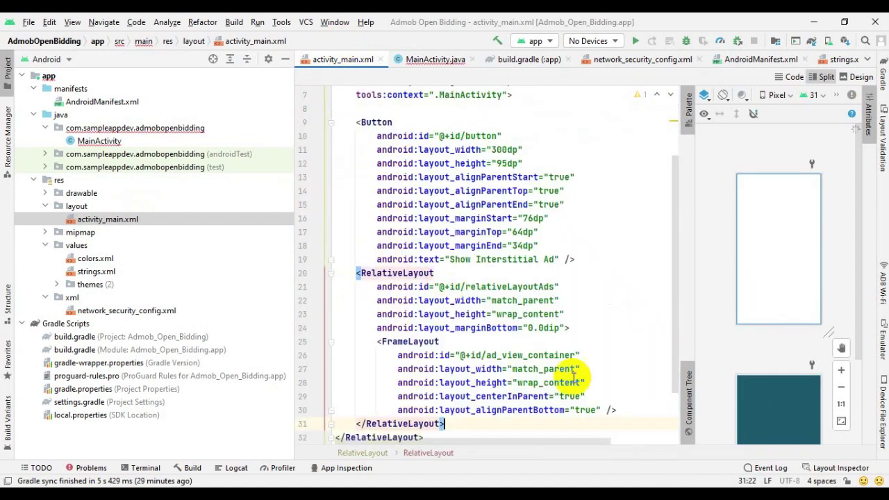
{"action": "scroll", "coordinate": [675, 285], "scroll_direction": "down", "scroll_amount": 1}
{"action": "key", "text": "ctrl+z"}
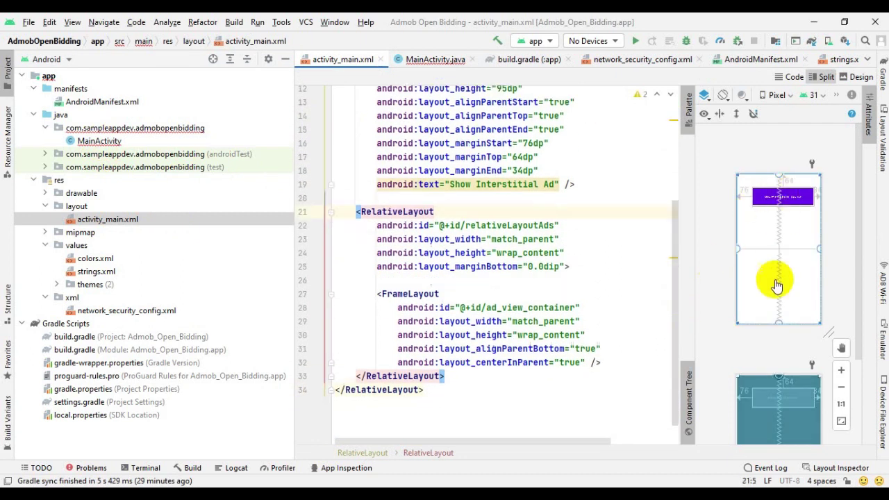
{"action": "left_click", "coordinate": [522, 362]}
{"action": "left_click", "coordinate": [445, 376]}
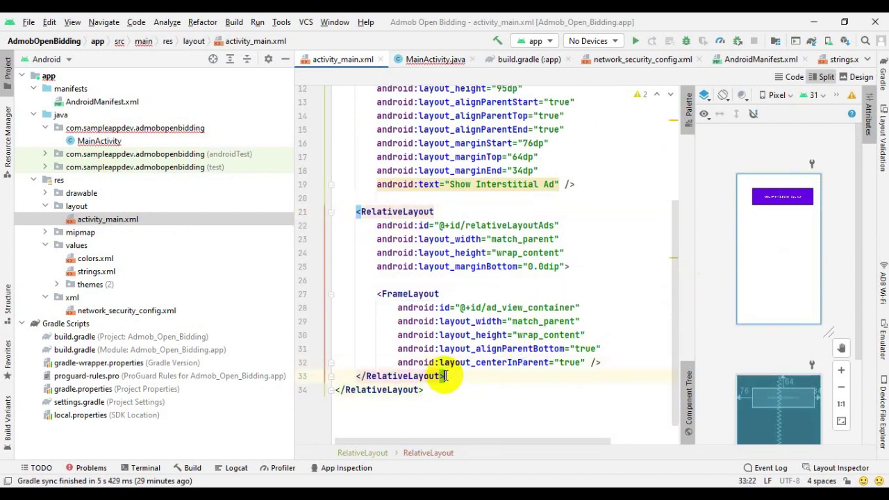
{"action": "left_click", "coordinate": [562, 362]}
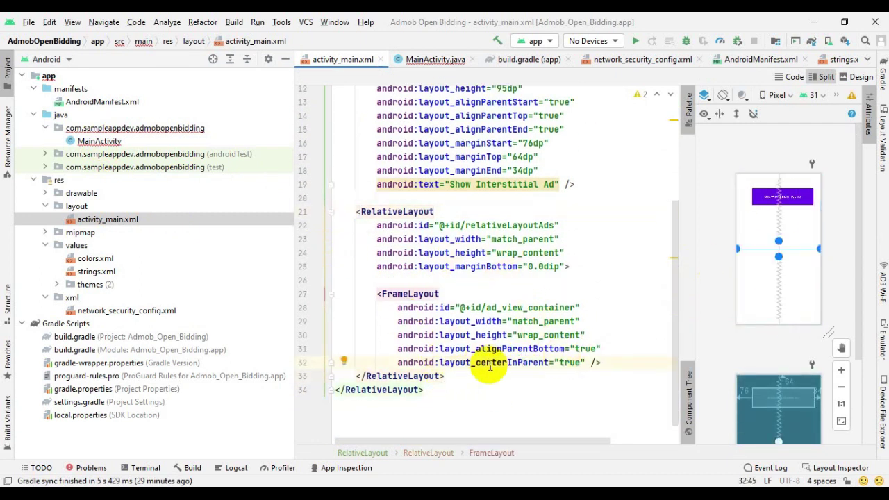